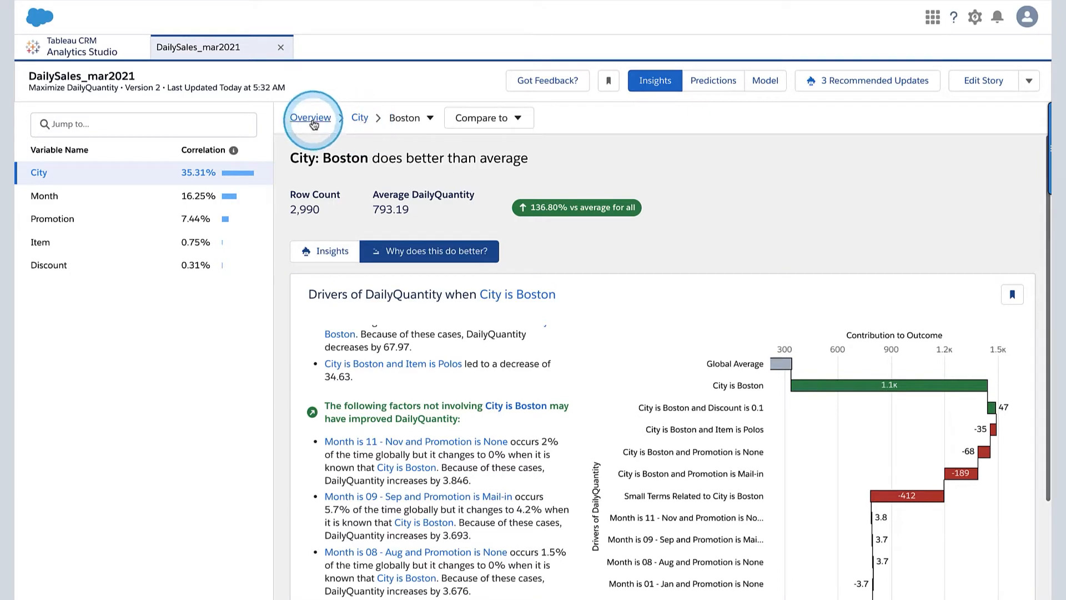
- Return to the story overview and review the top insights for DailyQuantity by City
left_click(310, 118)
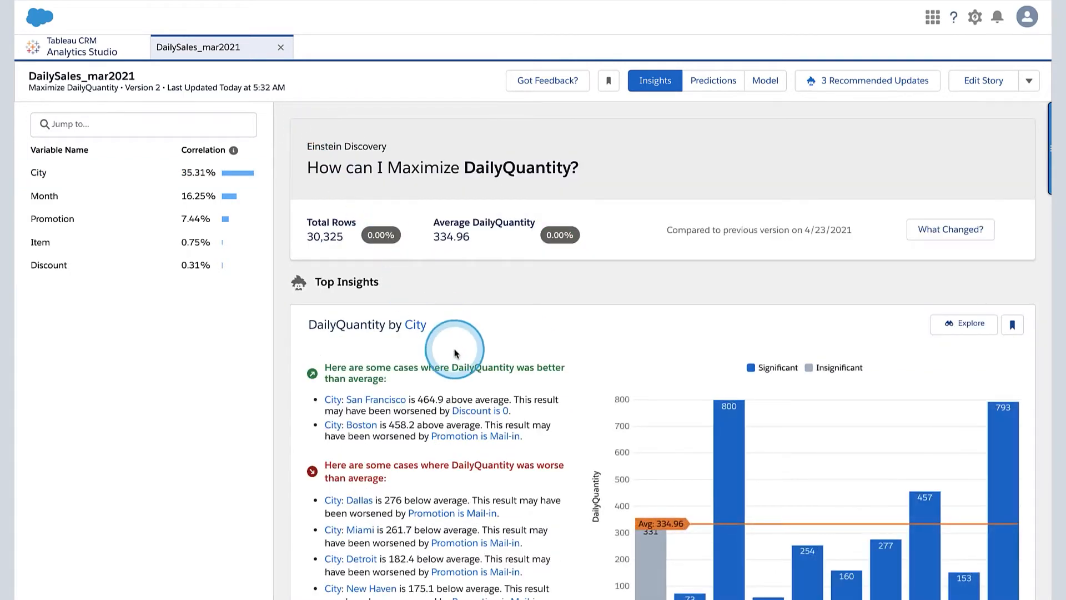
scroll(465, 385, "down", 1)
scroll(465, 386, "down", 5)
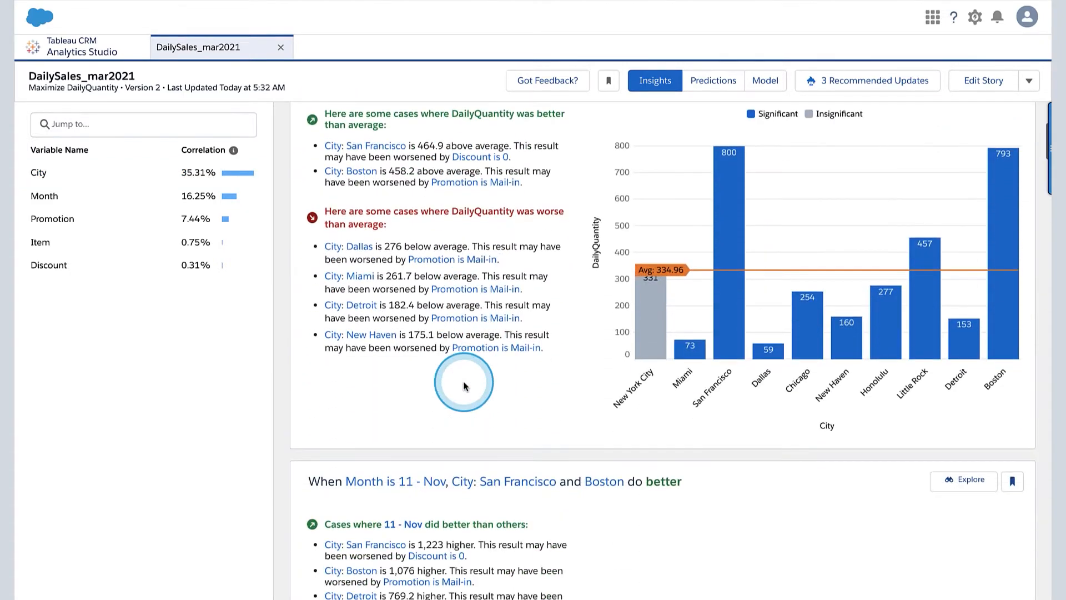
scroll(466, 376, "up", 3)
- Show the insights for the Month variable and narrow them to the value 11 - Nov
left_click(124, 206)
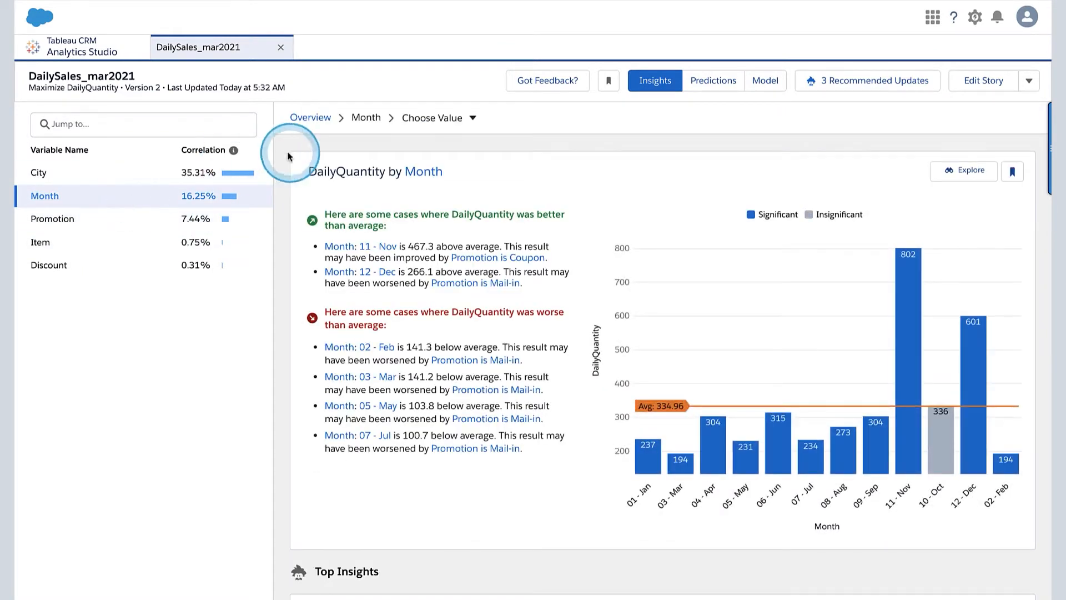
left_click(473, 118)
scroll(477, 211, "down", 2)
scroll(467, 234, "down", 3)
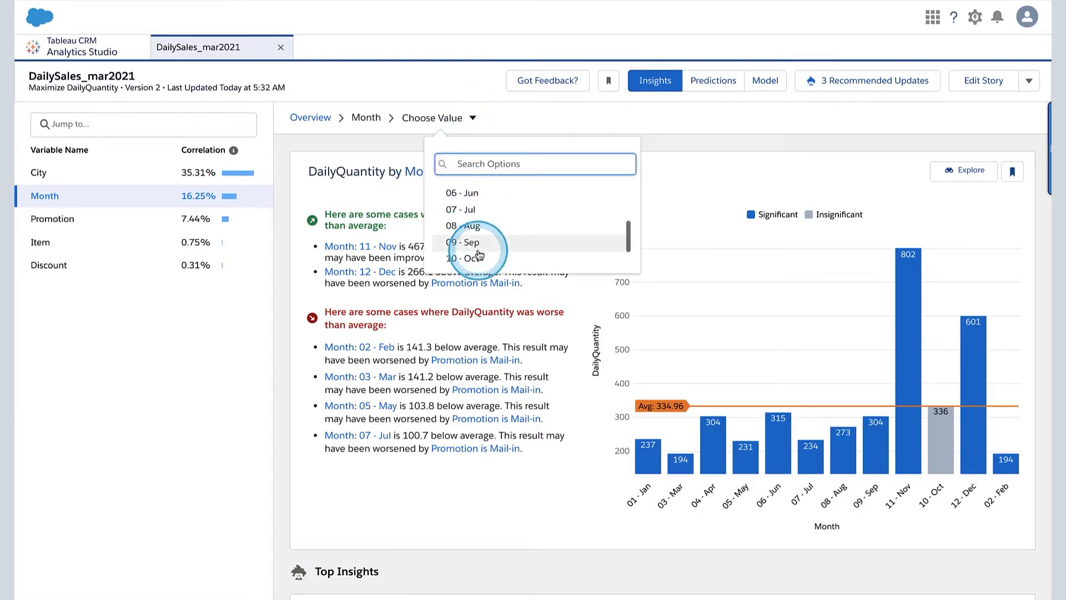
left_click(479, 256)
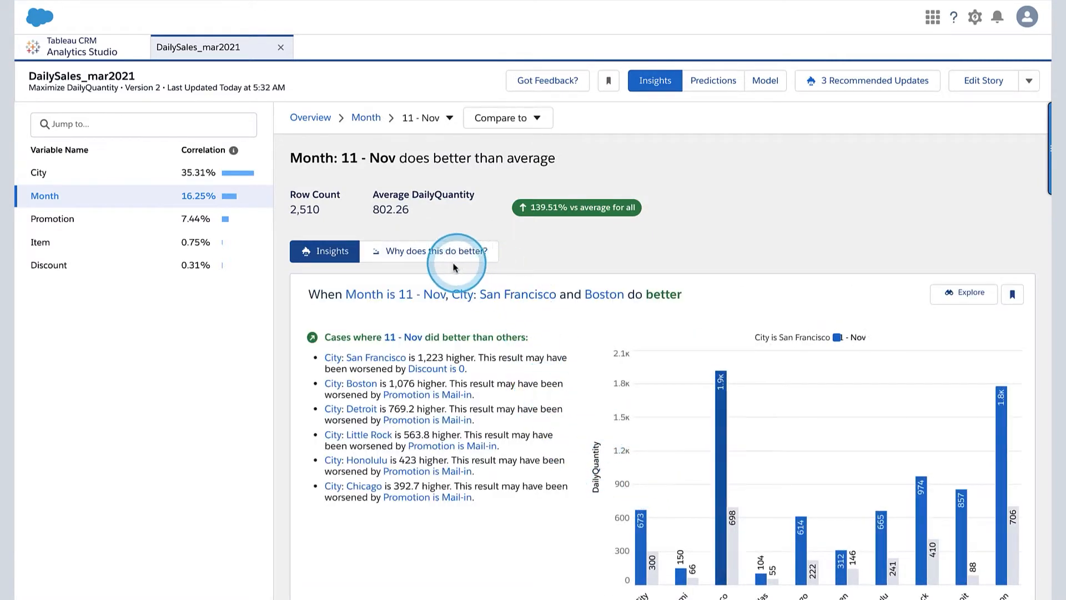
- Show why month 11 - Nov does better and examine the waterfall chart of DailyQuantity drivers
left_click(429, 253)
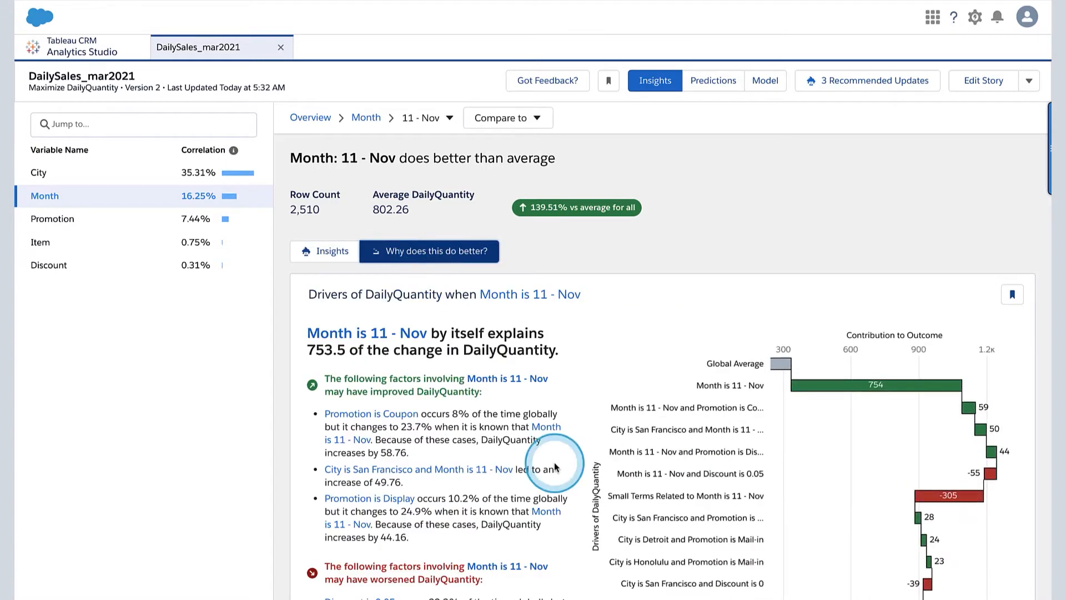
scroll(583, 519, "down", 1)
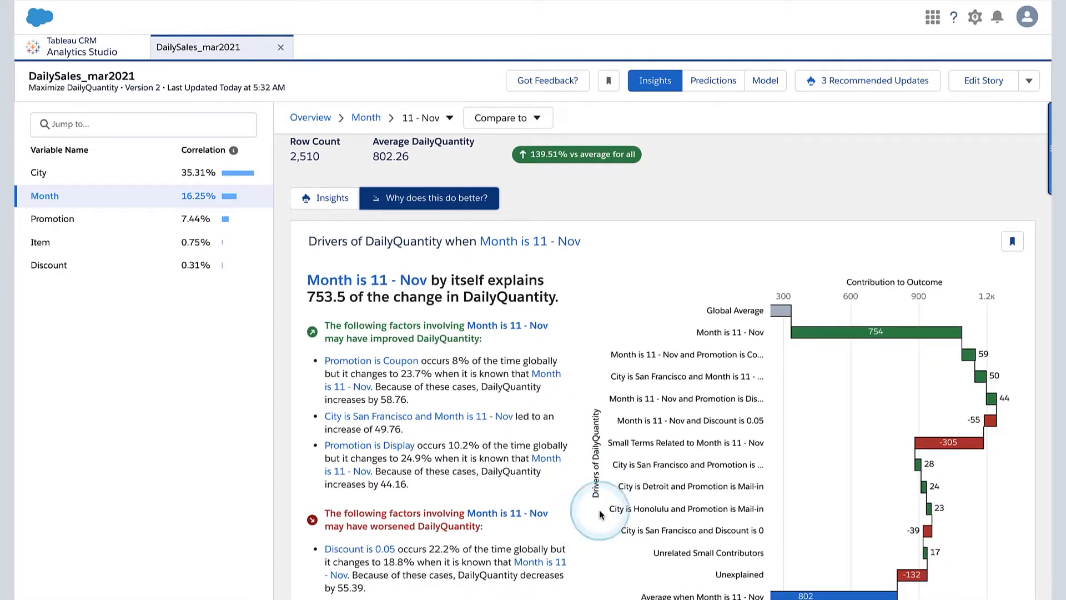
scroll(789, 311, "down", 1)
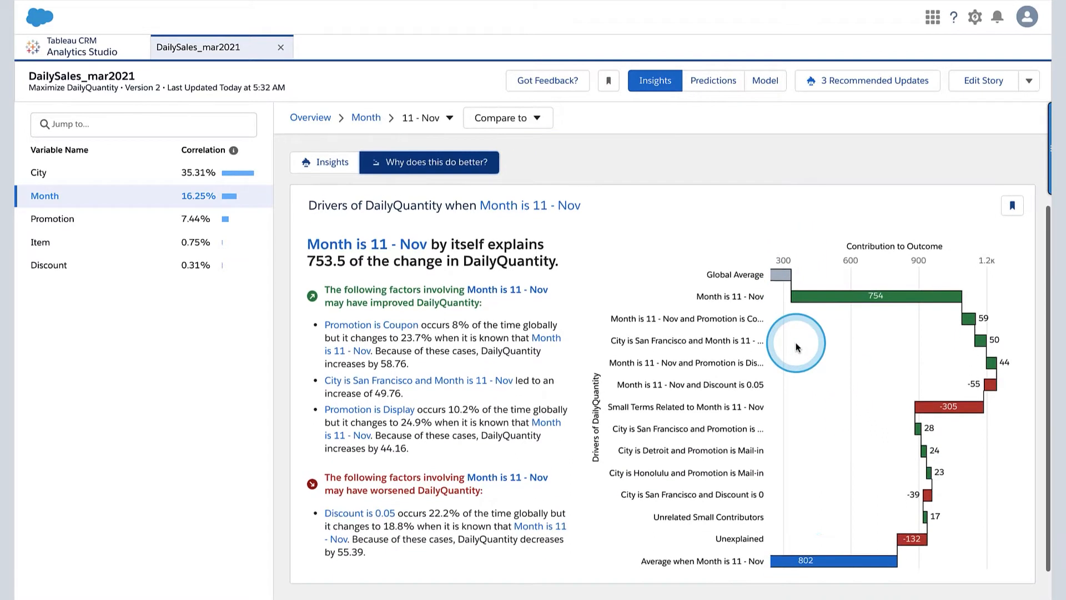
mouse_move(824, 565)
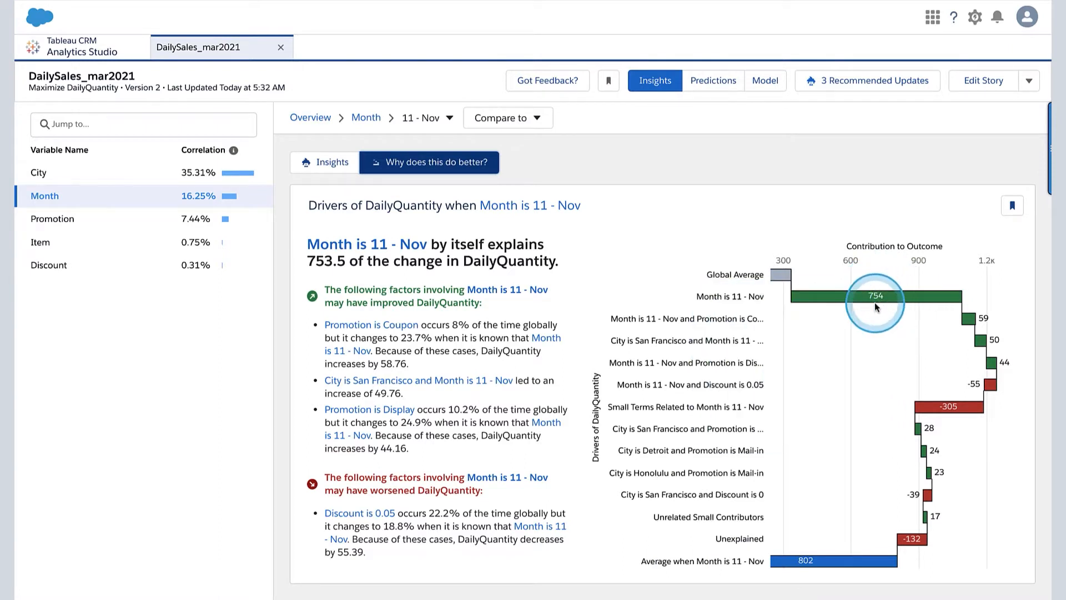
mouse_move(885, 301)
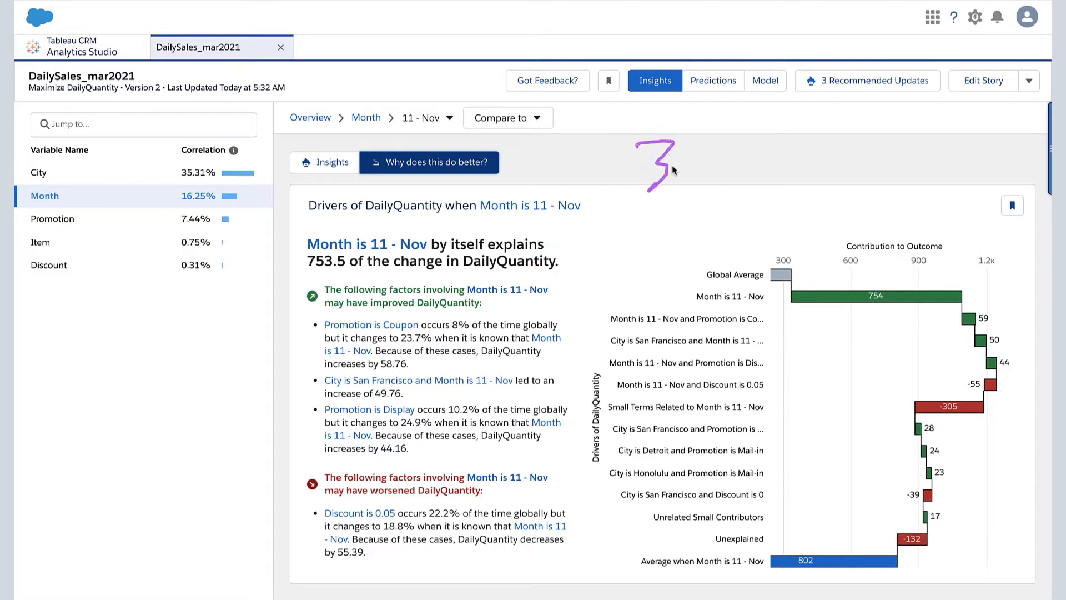
left_click_drag(694, 148, 675, 163)
left_click_drag(706, 129, 803, 348)
left_click_drag(624, 245, 786, 157)
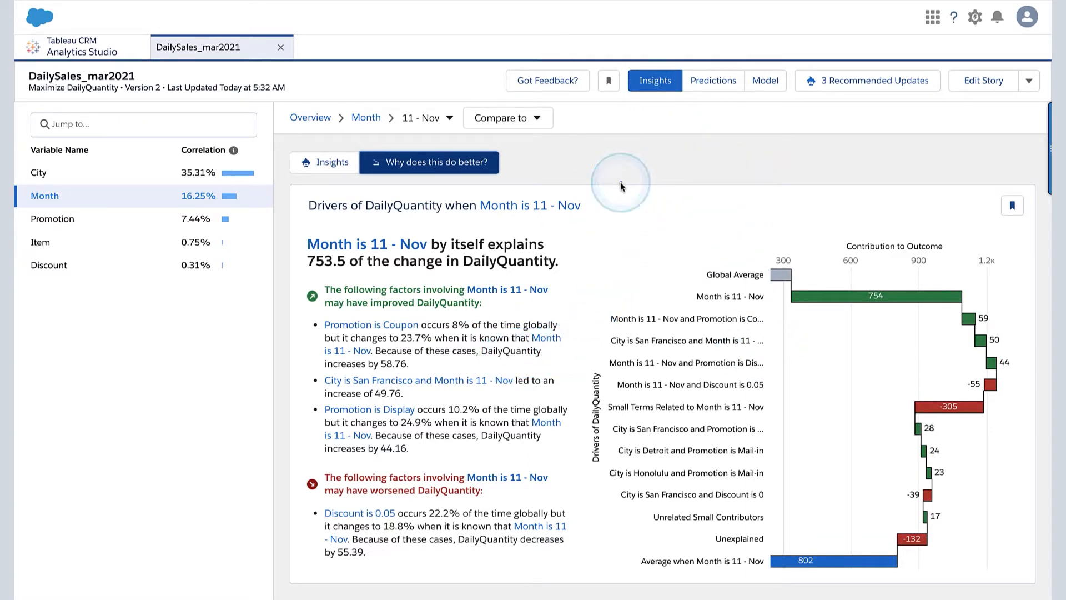
left_click_drag(621, 182, 688, 128)
left_click_drag(627, 232, 702, 167)
left_click_drag(647, 258, 717, 214)
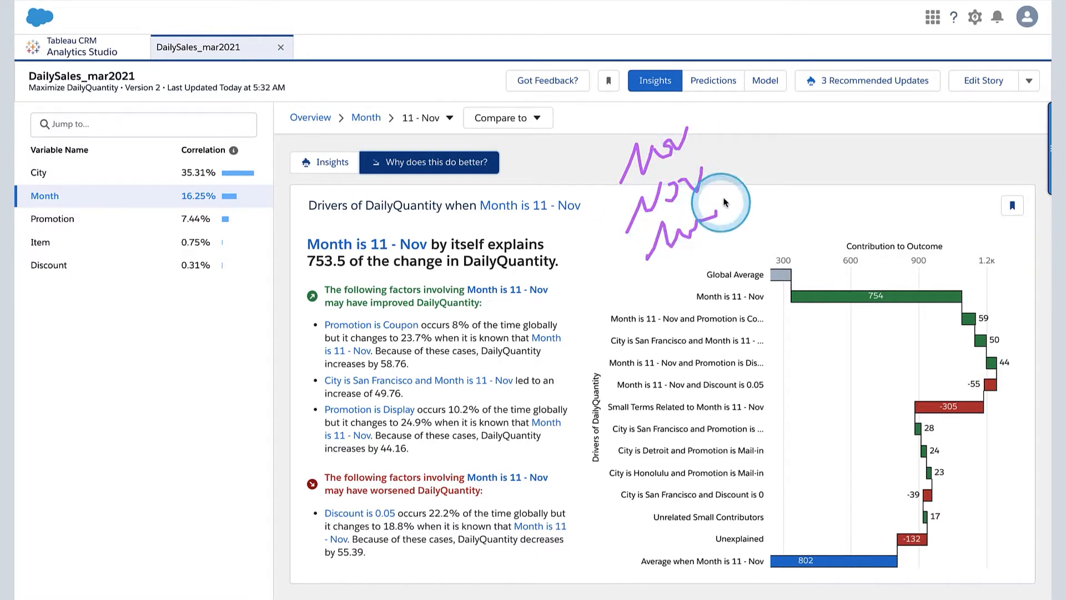
left_click_drag(757, 106, 832, 80)
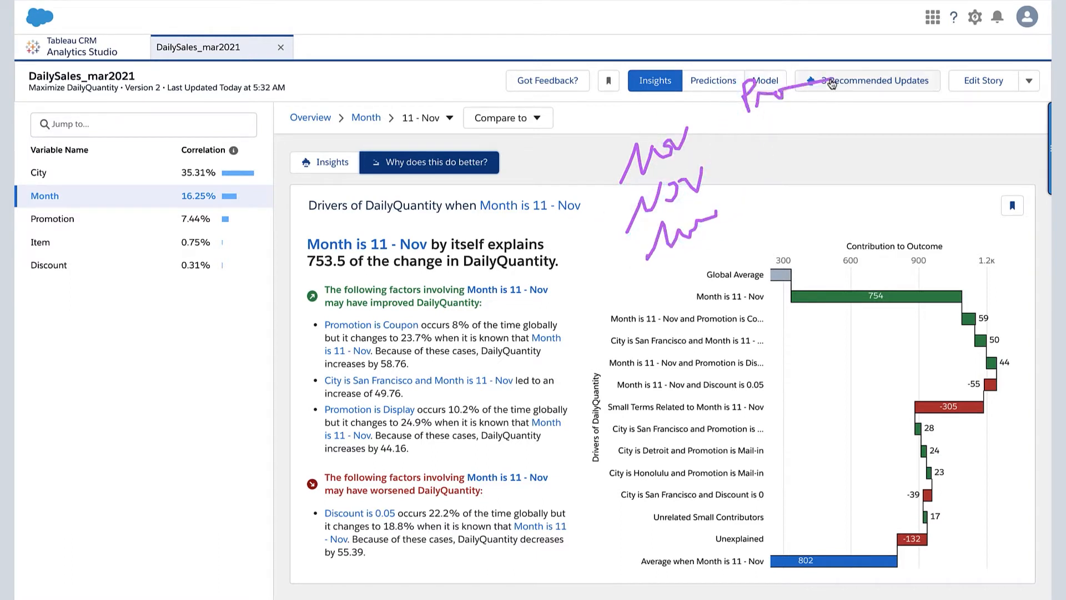
left_click_drag(758, 117, 767, 131)
left_click_drag(763, 137, 785, 195)
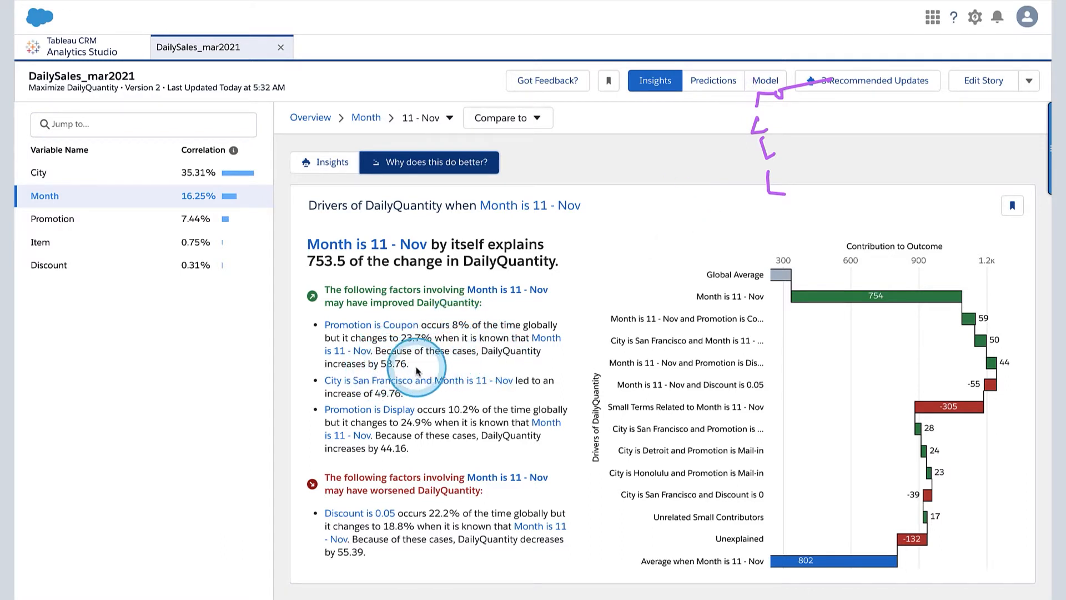
- Examine the factors that improved or worsened DailyQuantity for 11 - Nov, in both the driver chart and the written explanation
mouse_move(906, 295)
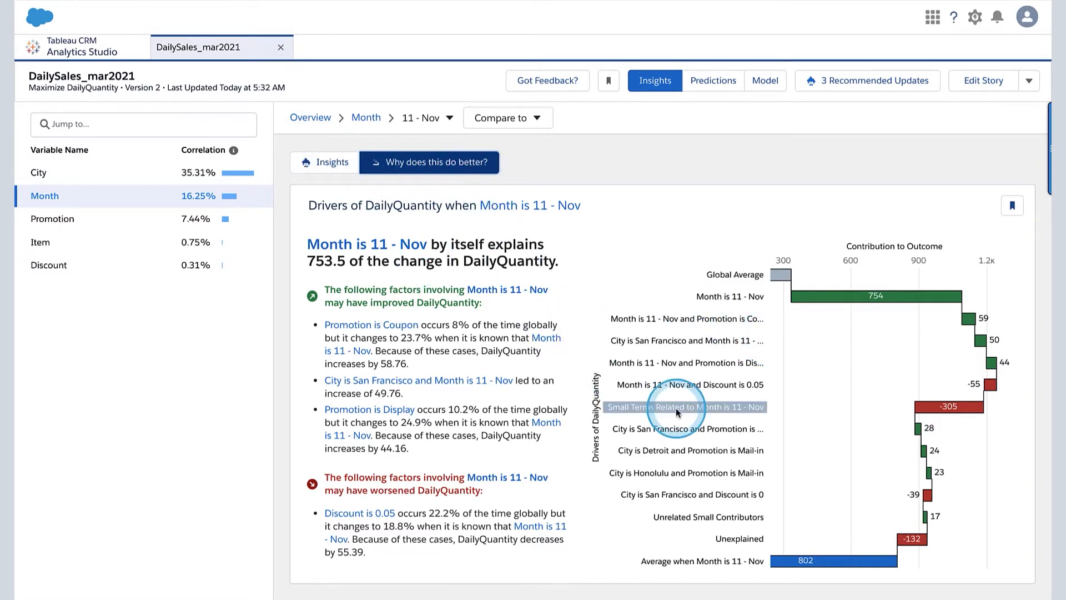
scroll(871, 461, "down", 1)
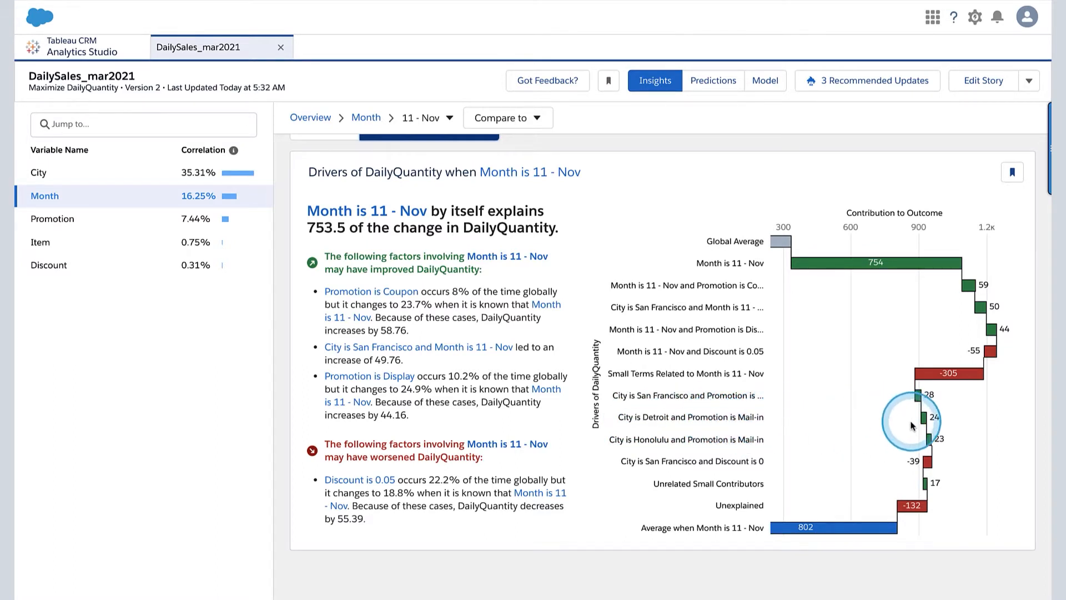
mouse_move(843, 417)
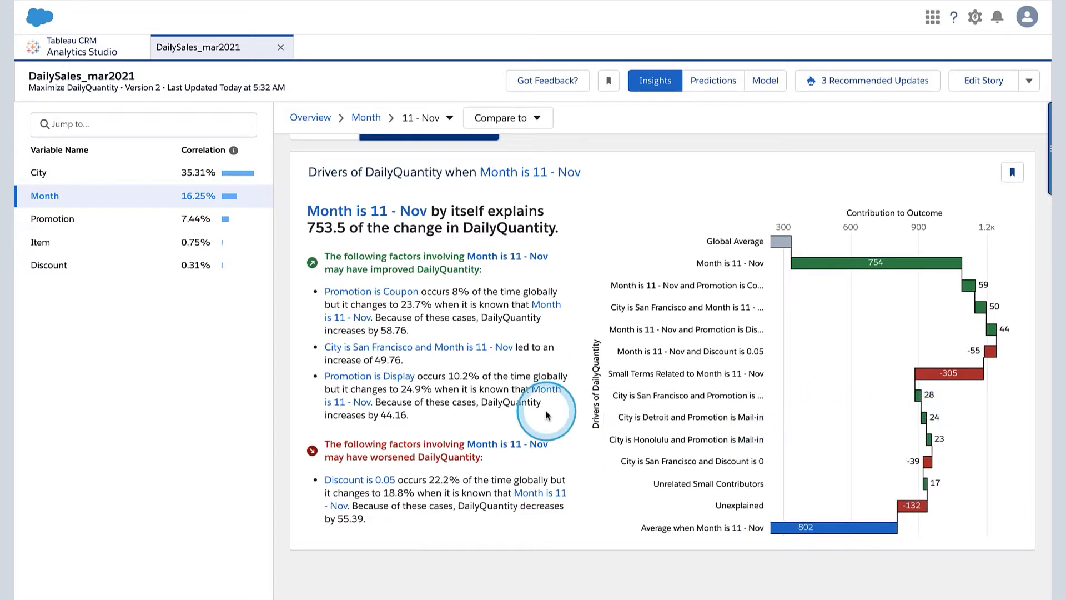
scroll(554, 429, "down", 5)
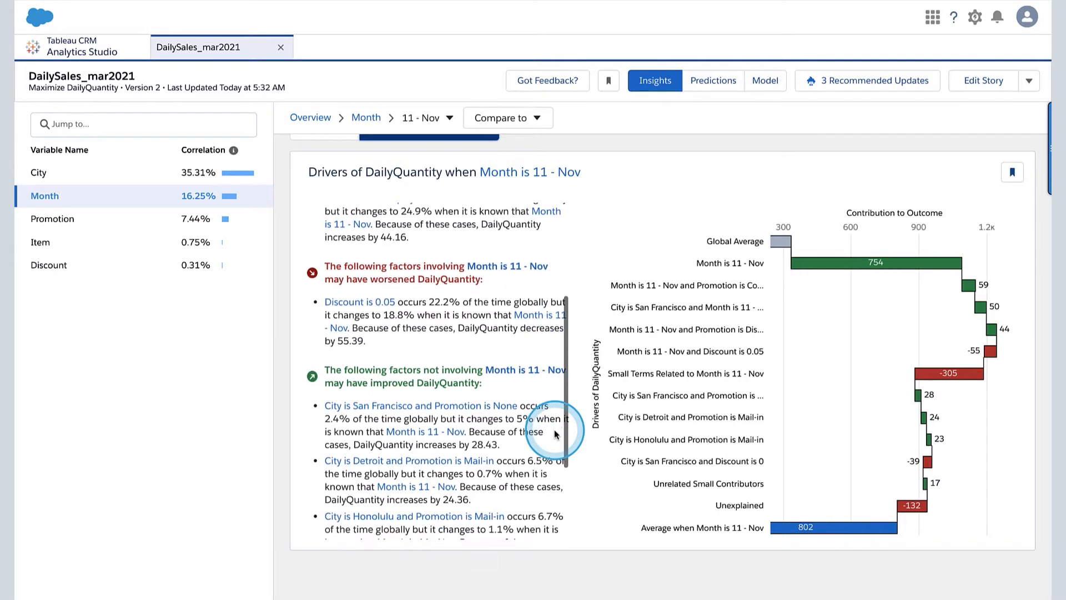
scroll(554, 429, "down", 1)
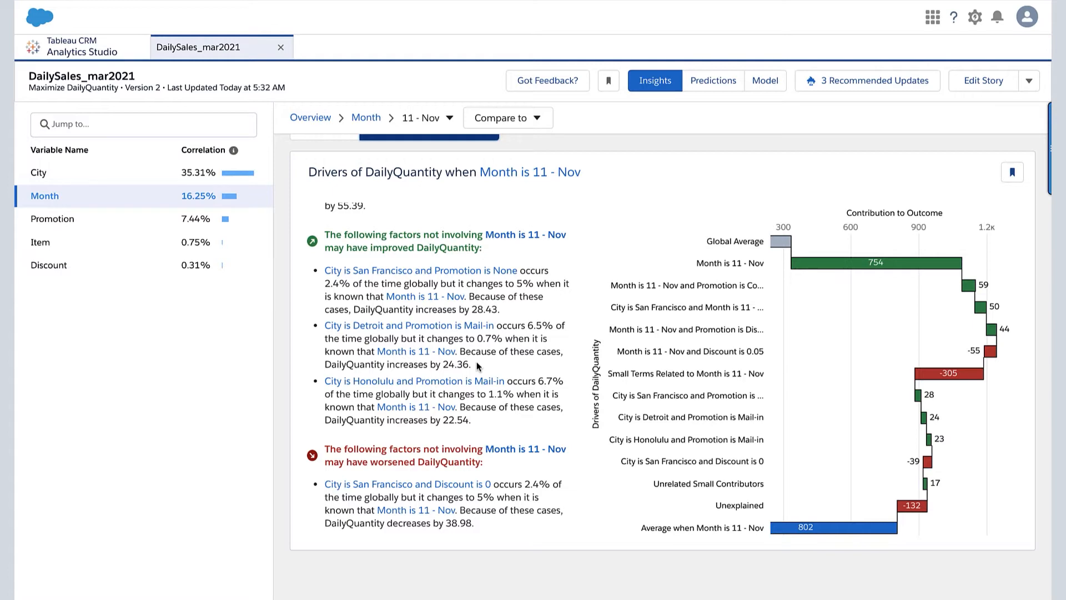
scroll(476, 362, "up", 5)
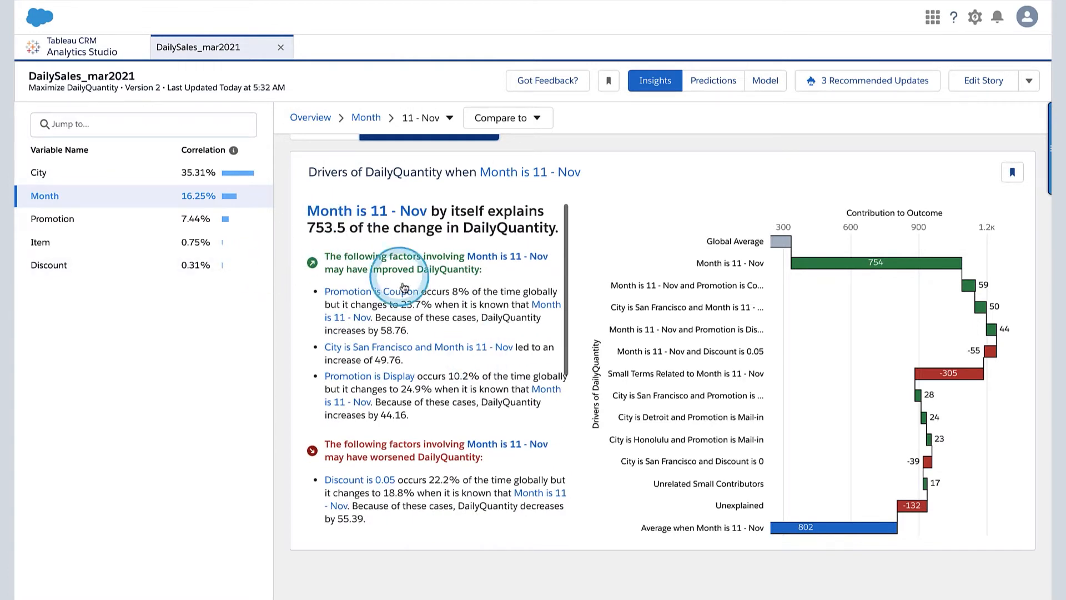
scroll(438, 319, "up", 3)
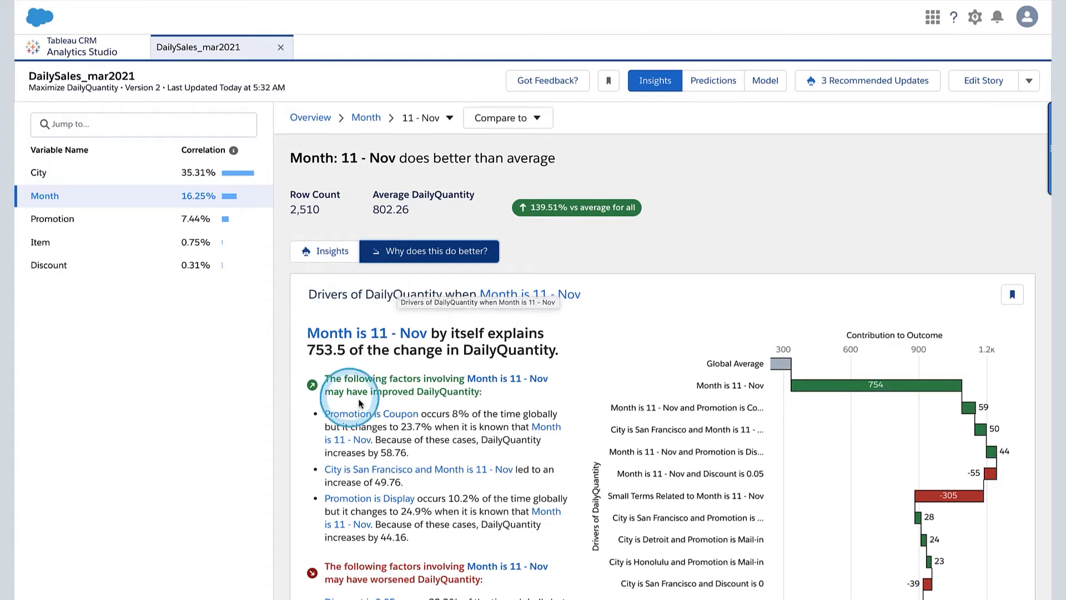
scroll(458, 415, "down", 1)
scroll(459, 416, "up", 1)
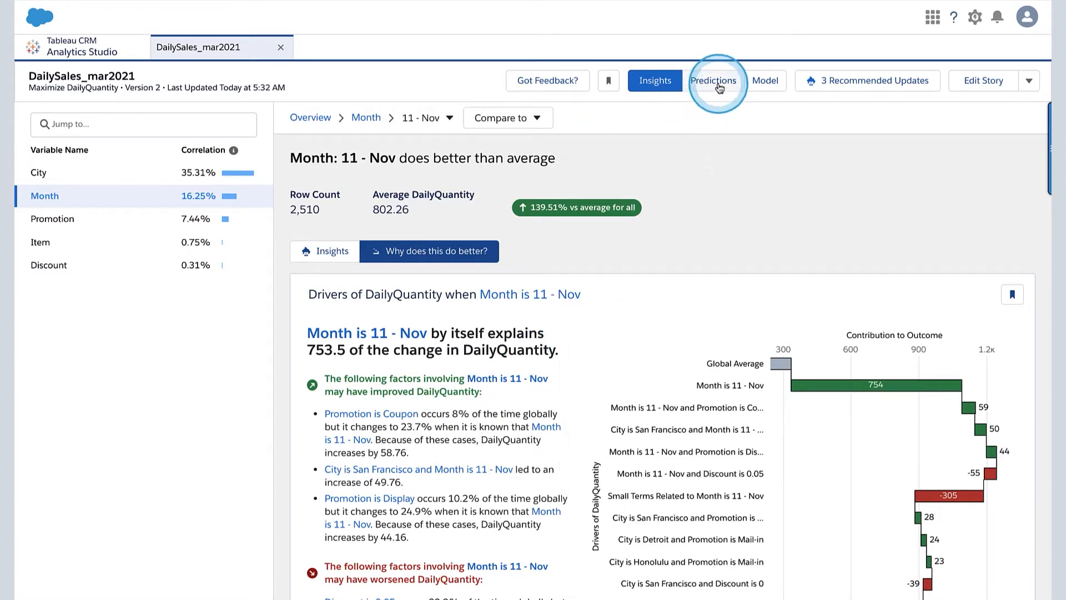
- Review the story's recommended updates for the strongest predictor and close them without making changes
left_click(884, 83)
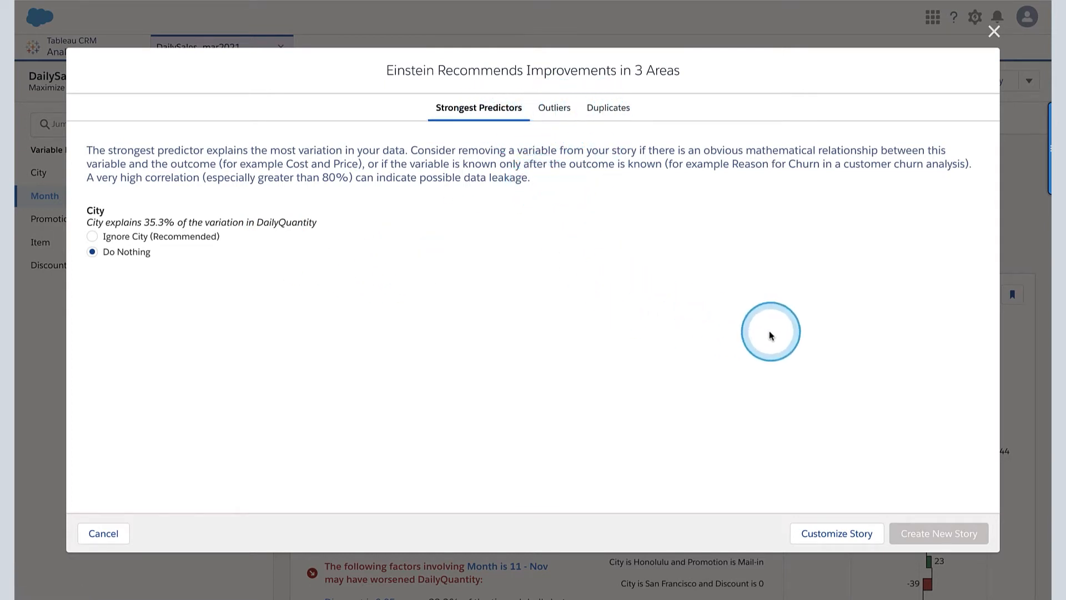
left_click(995, 32)
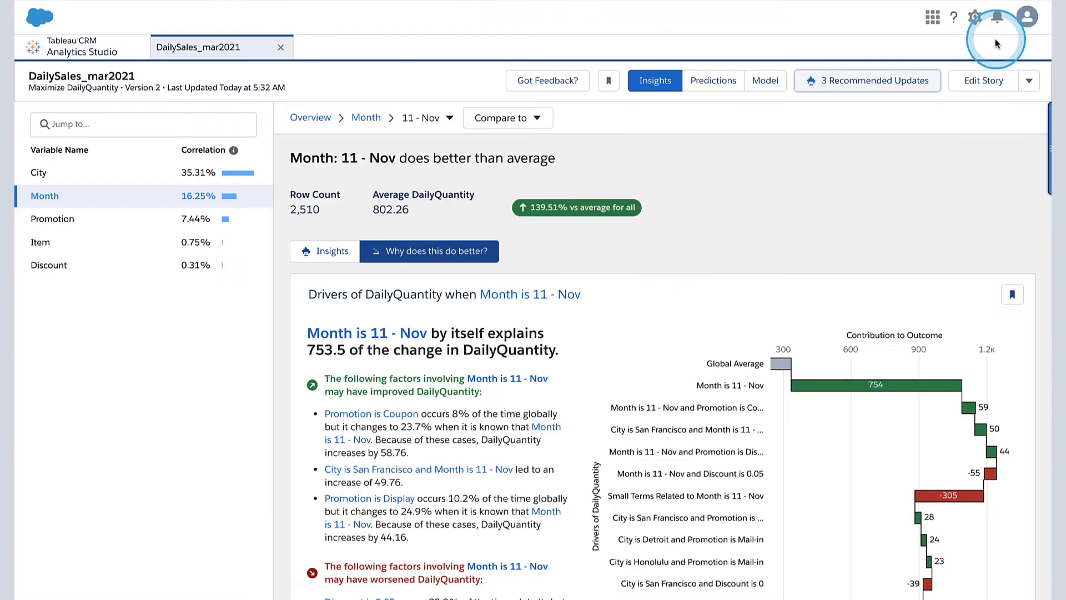
- Open the story for editing and review the DailyQuantity variable's outlier alert and its distribution settings
left_click(984, 83)
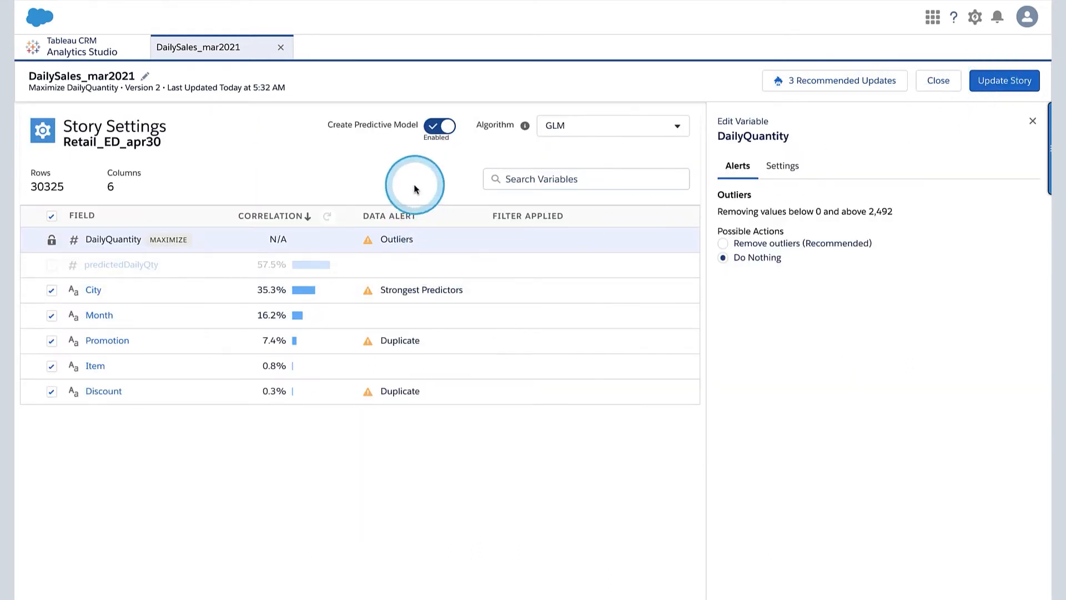
mouse_move(322, 259)
left_mouse_down()
mouse_move(494, 402)
mouse_move(400, 180)
left_mouse_up()
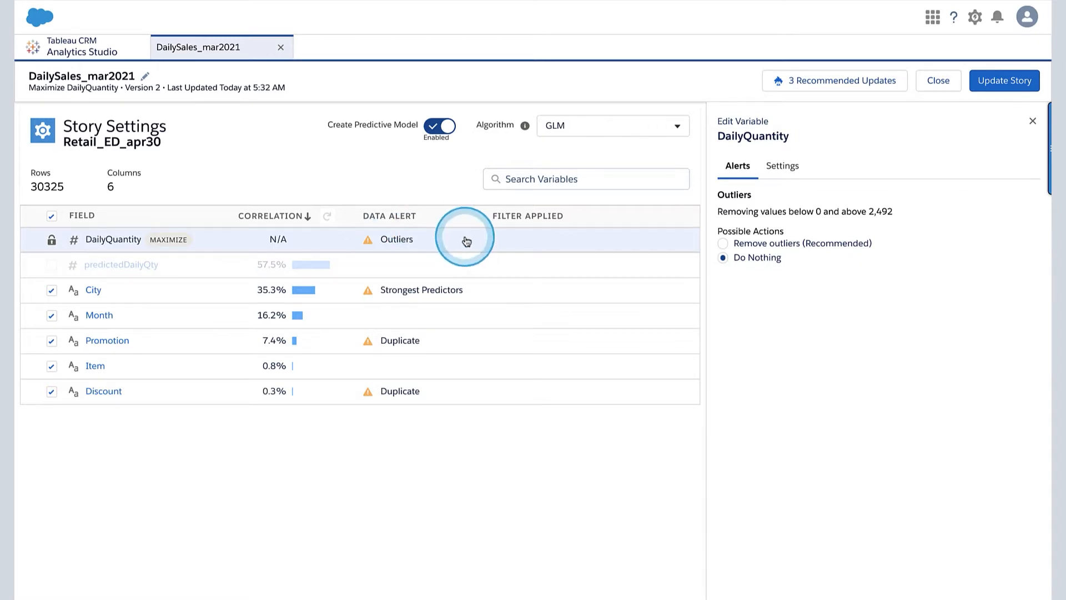
left_click(784, 166)
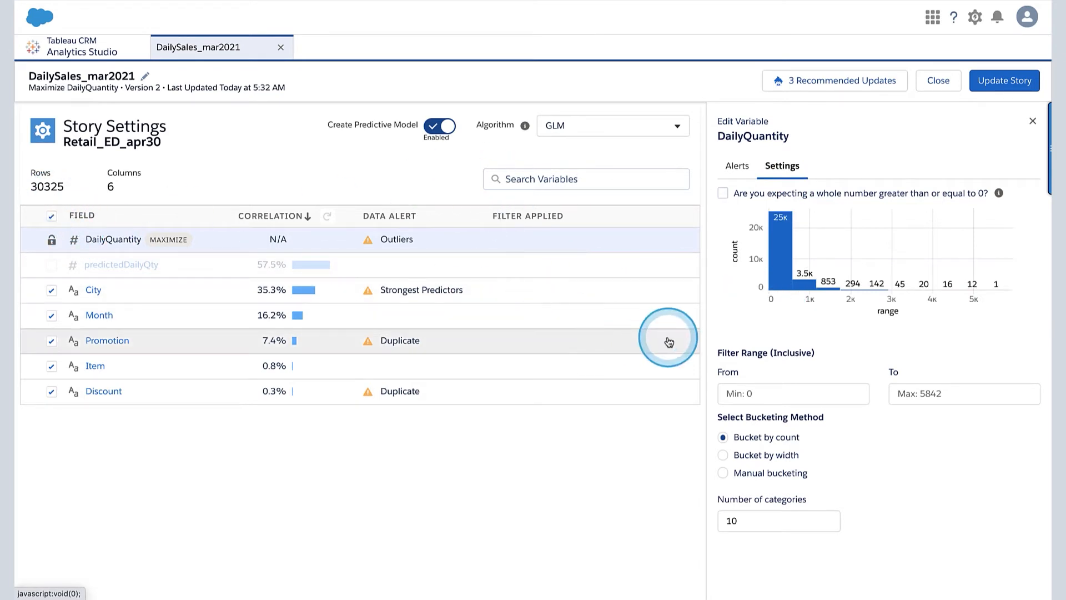
mouse_move(780, 285)
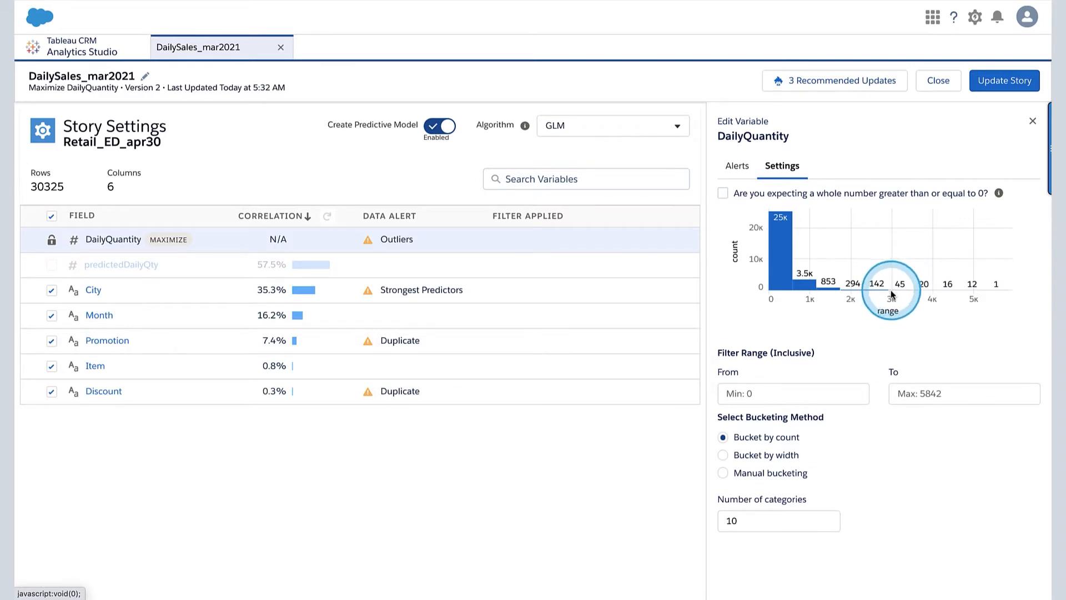
mouse_move(889, 294)
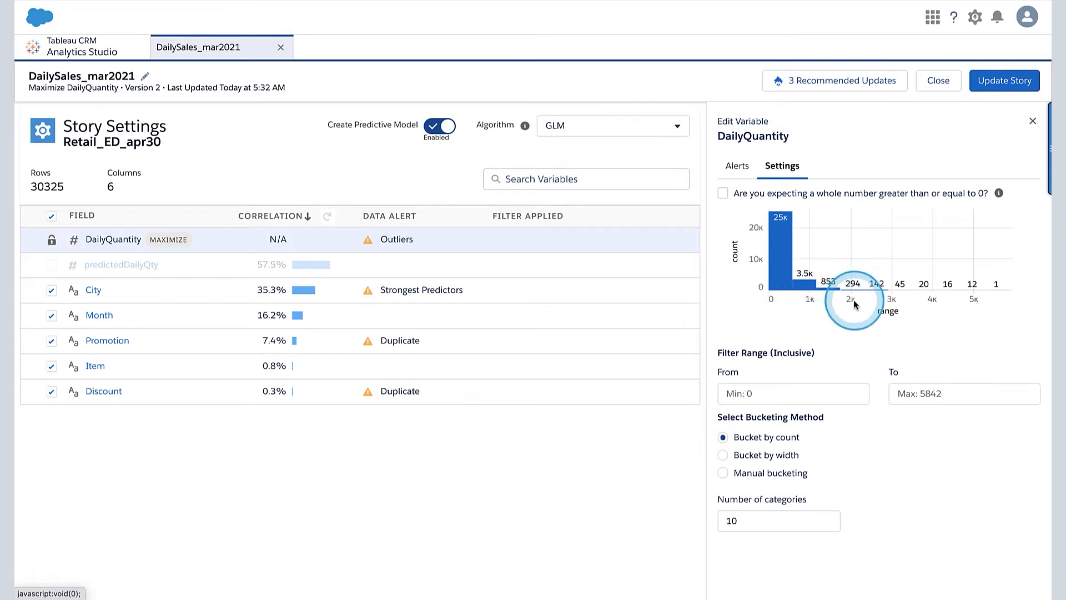
left_click(739, 166)
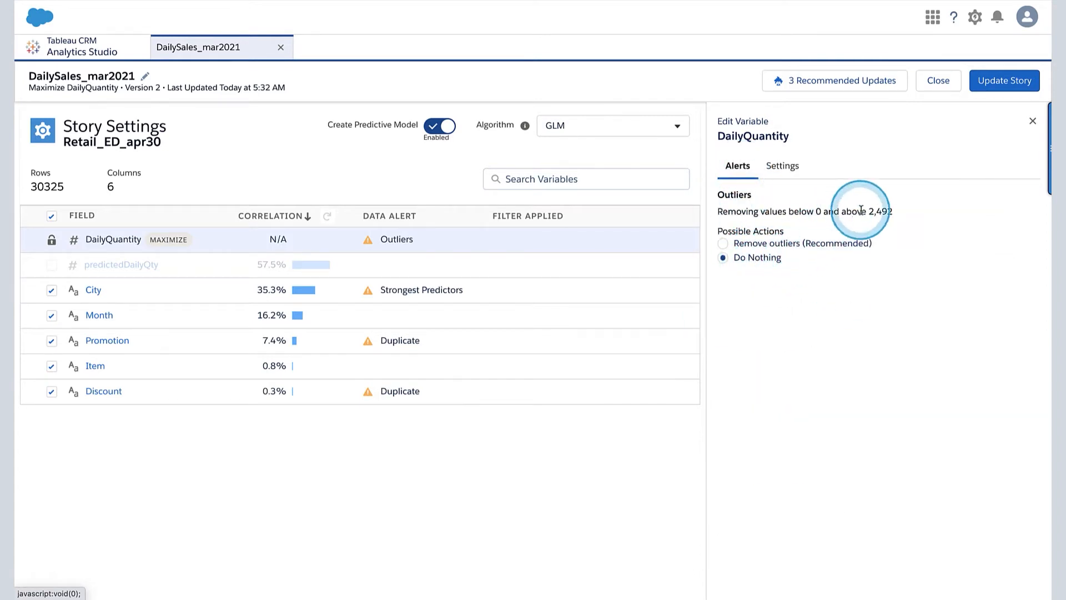
left_click(784, 166)
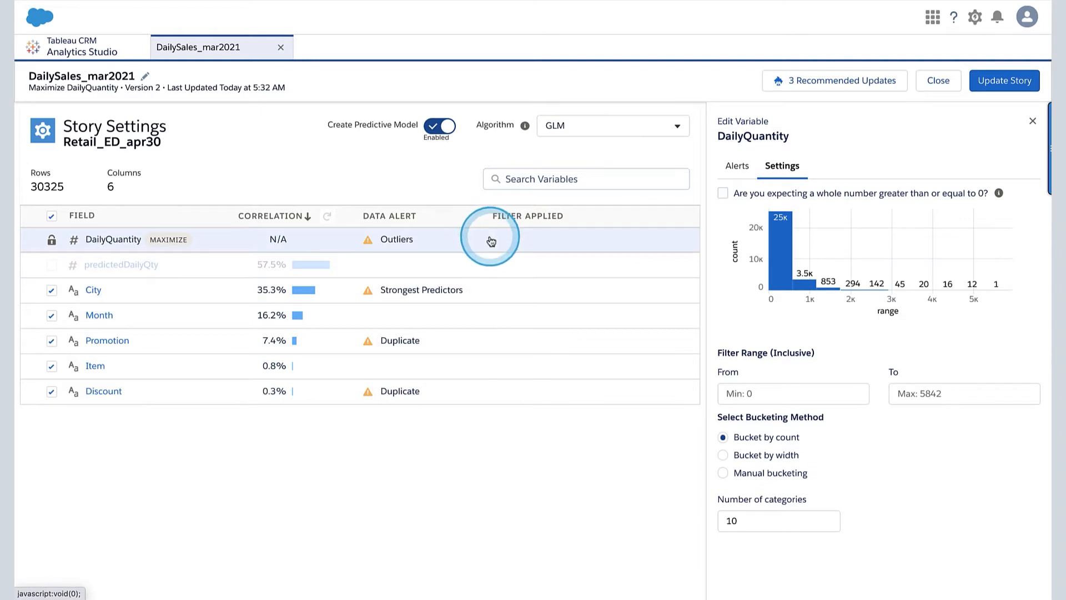
- Select the City variable and review its strongest-predictor alert, value distribution and list of included cities
left_click(504, 298)
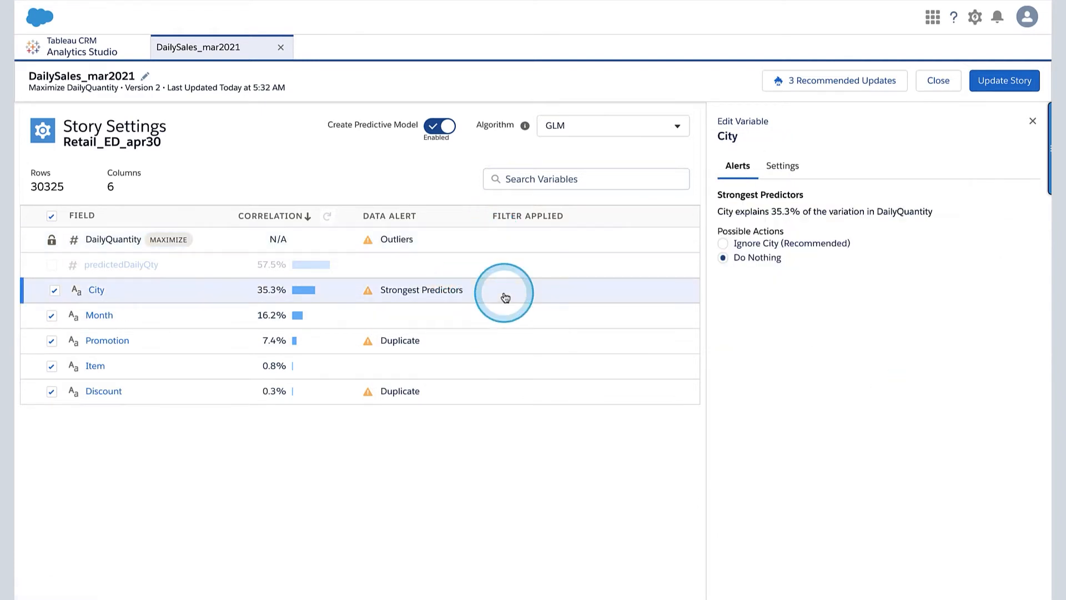
left_click(784, 166)
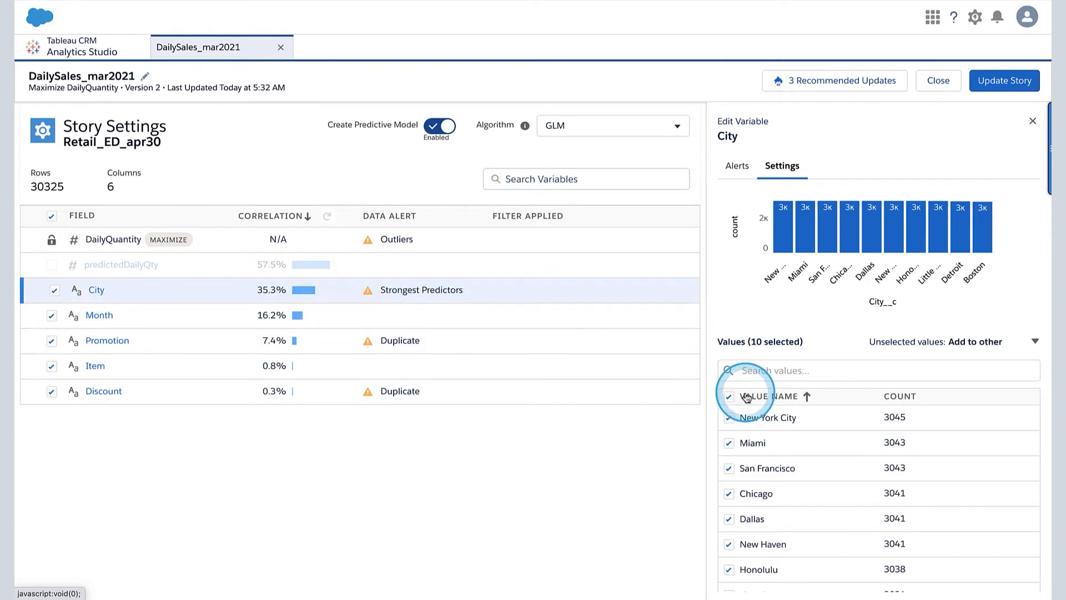
scroll(806, 476, "down", 1)
scroll(804, 472, "down", 3)
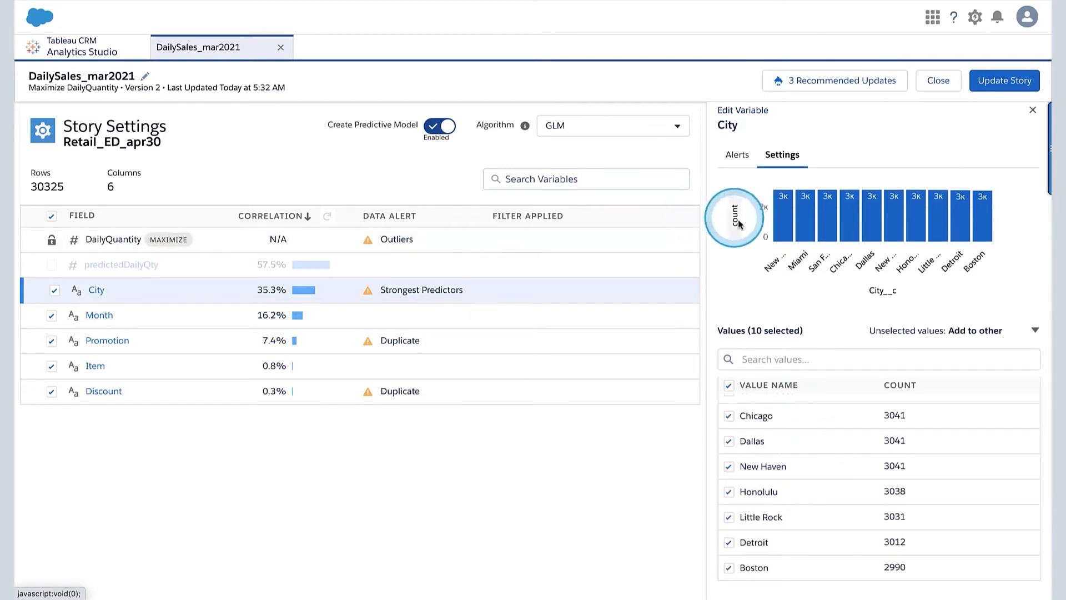
scroll(785, 356, "down", 1)
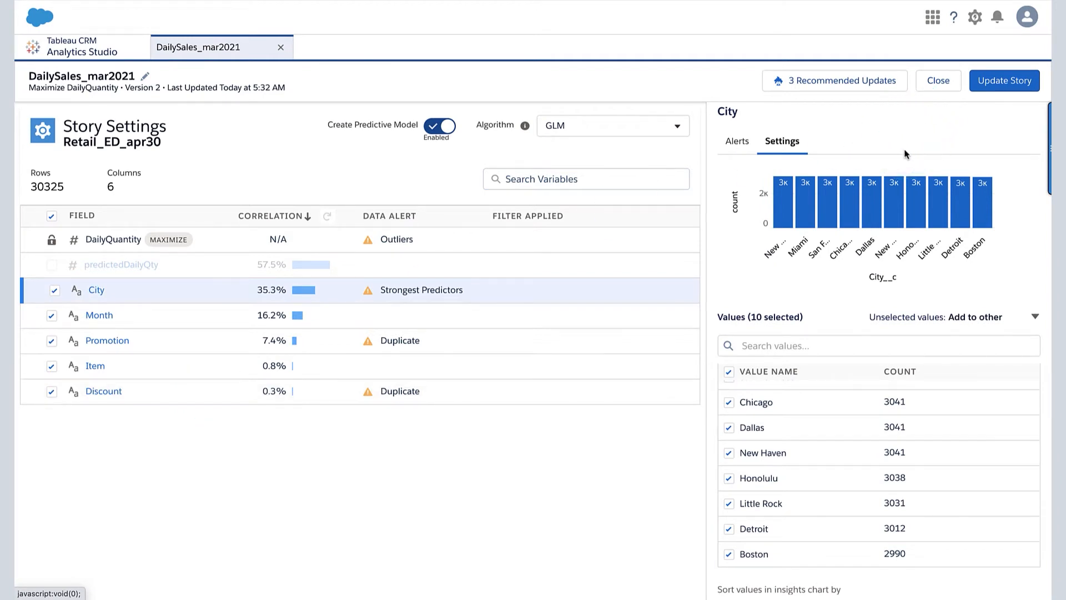
- Review the distribution settings of the DailyQuantity variable and the included values of the City variable
left_click(536, 245)
left_click(783, 165)
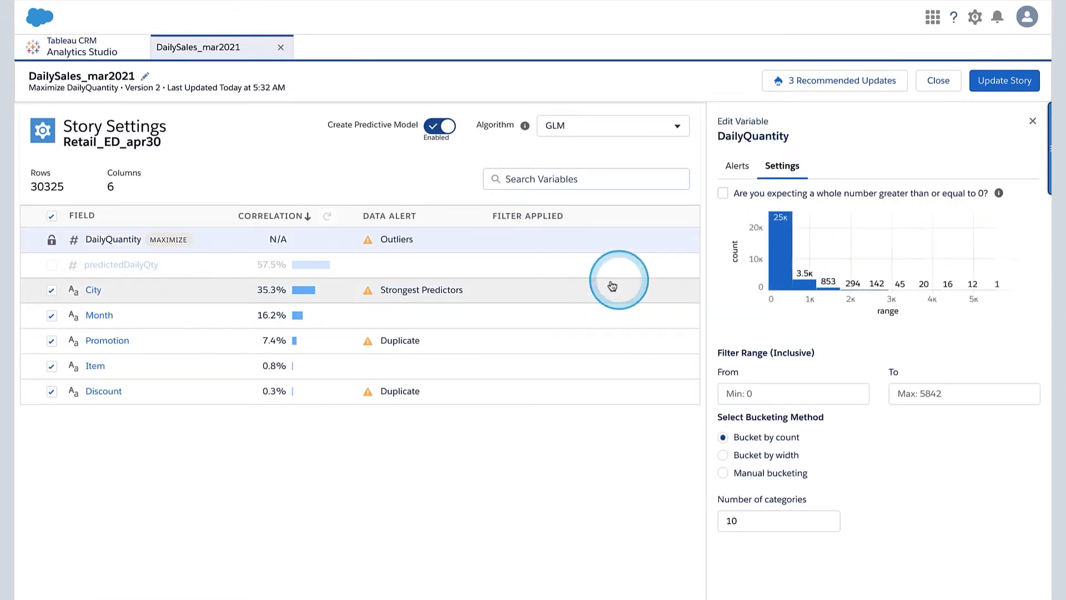
left_click(590, 301)
left_click(783, 166)
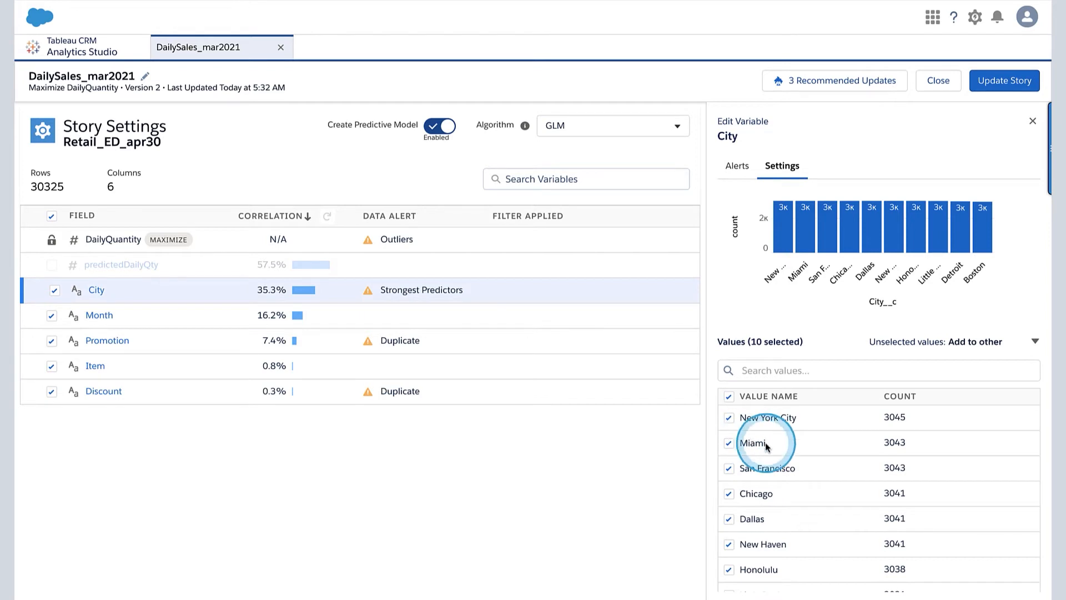
scroll(743, 445, "down", 1)
scroll(757, 467, "up", 1)
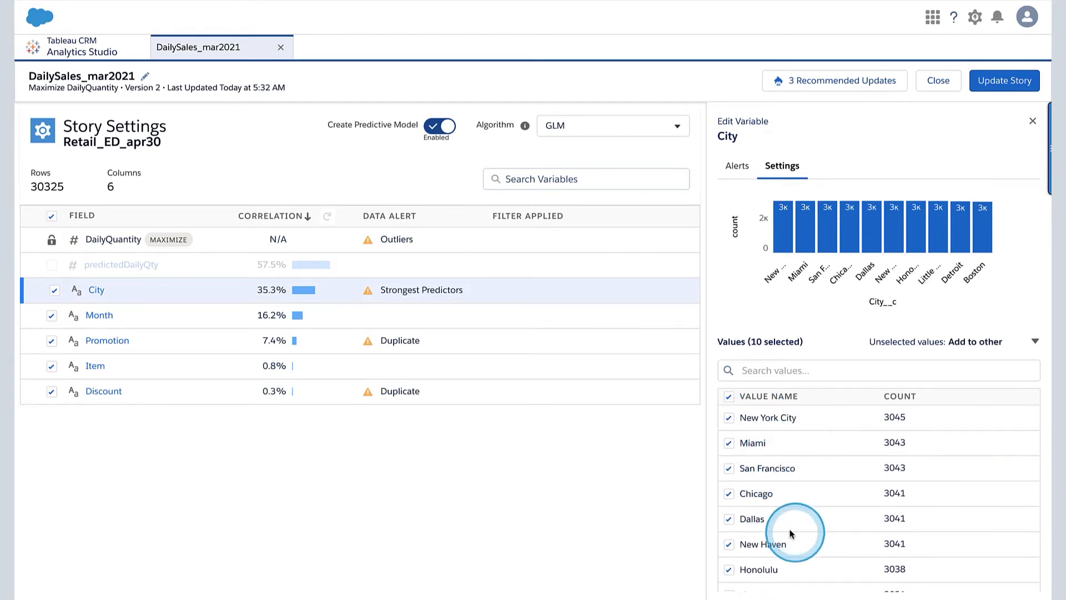
- Mark the City variable as containing sensitive data and clear that mark again
scroll(798, 534, "down", 4)
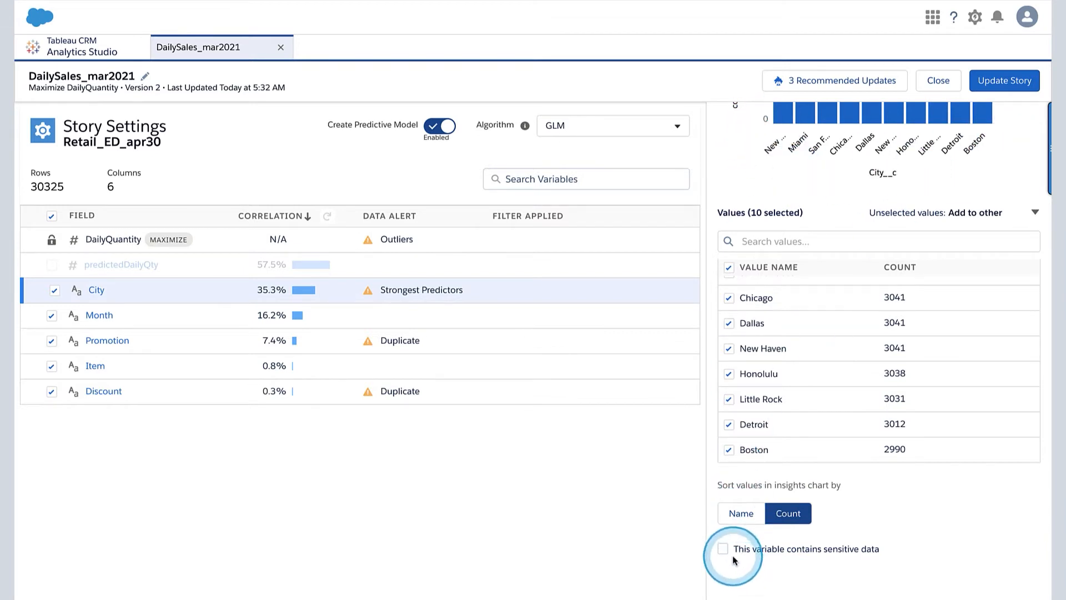
left_click(723, 549)
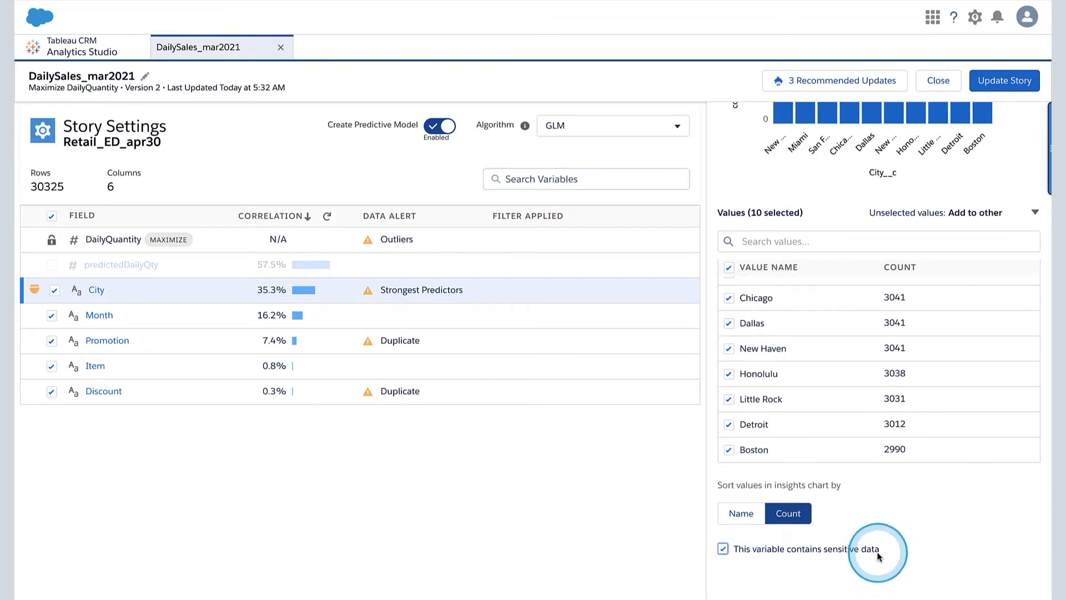
left_click(723, 549)
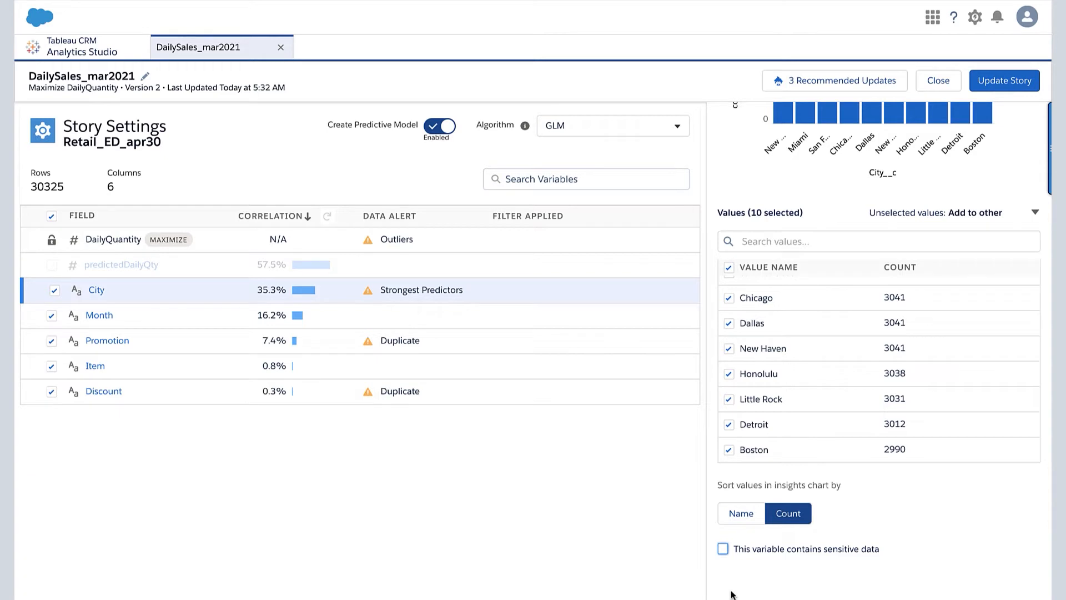
- Review the City variable's value list and the options for handling its unselected values
scroll(841, 439, "up", 3)
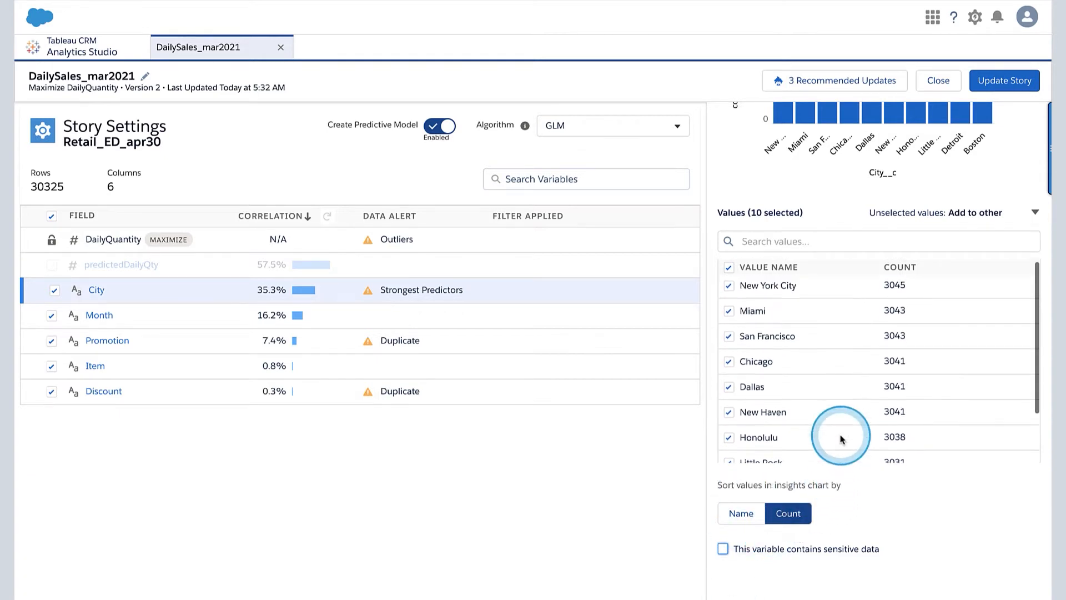
scroll(839, 436, "up", 2)
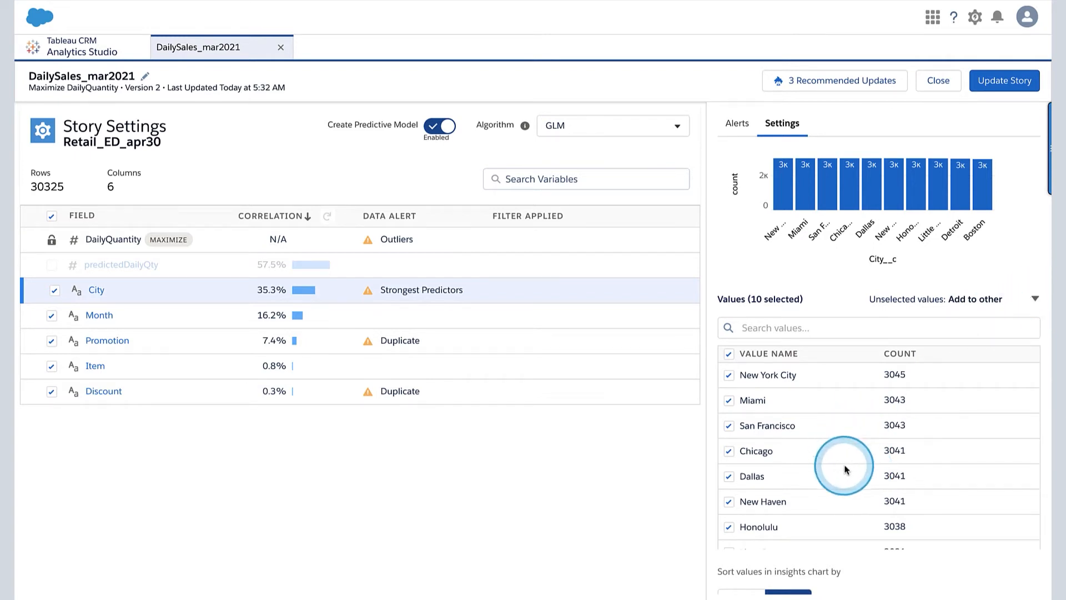
left_click(1036, 300)
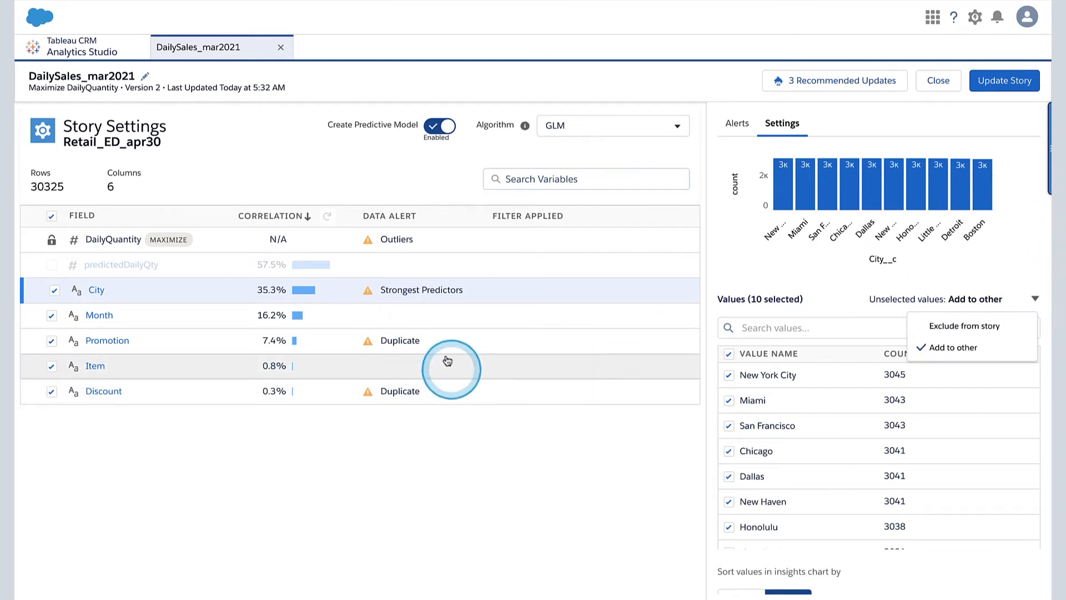
- Compare the duplicate alerts of the Promotion and Discount variables and review Discount's value distribution settings
left_click(437, 316)
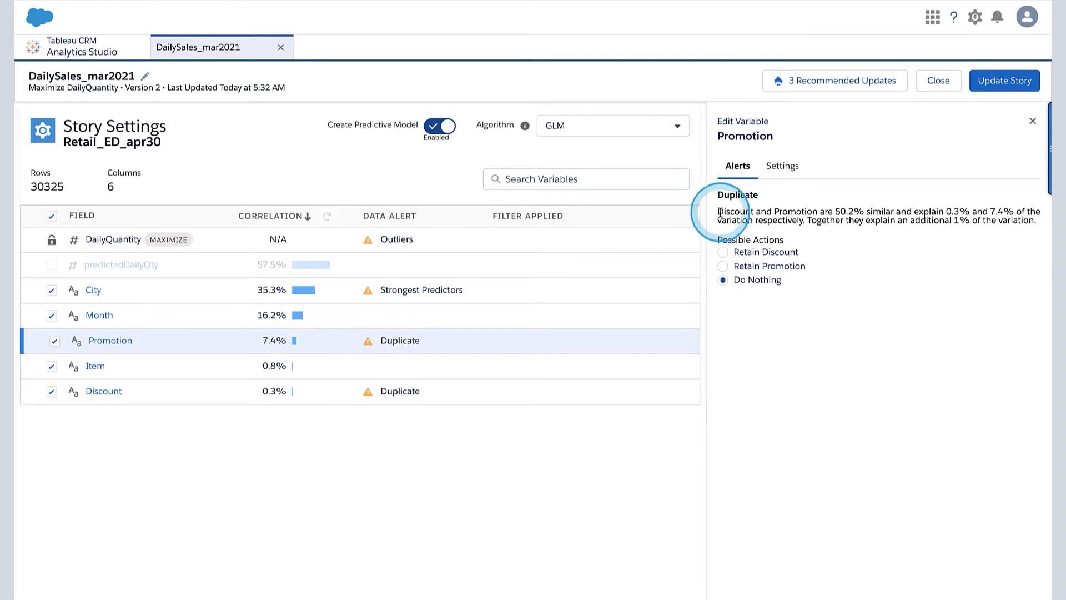
left_click(639, 388)
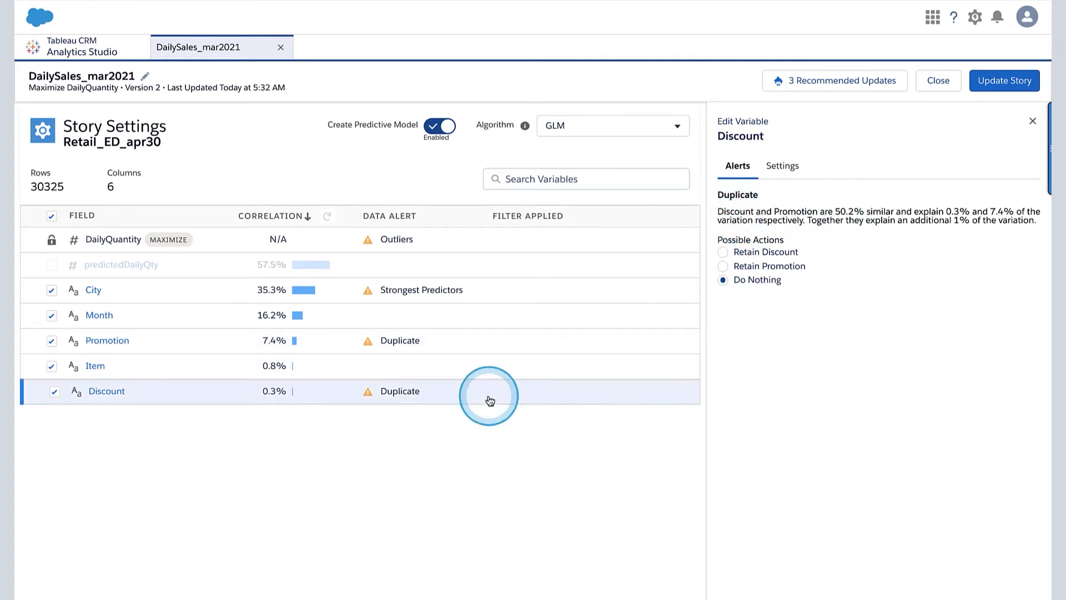
left_click(460, 338)
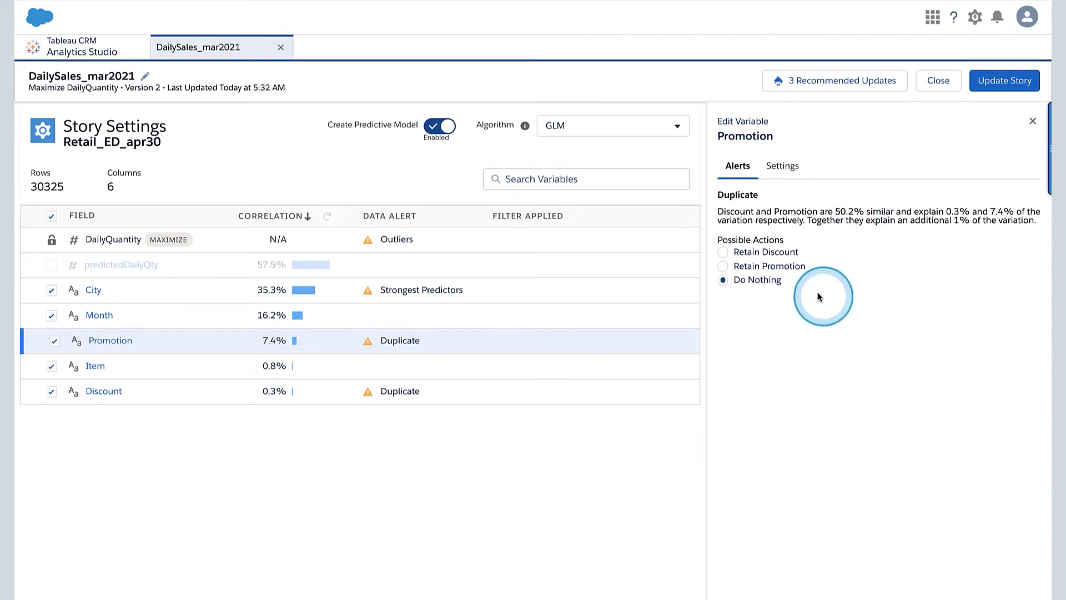
left_click(522, 394)
left_click(782, 166)
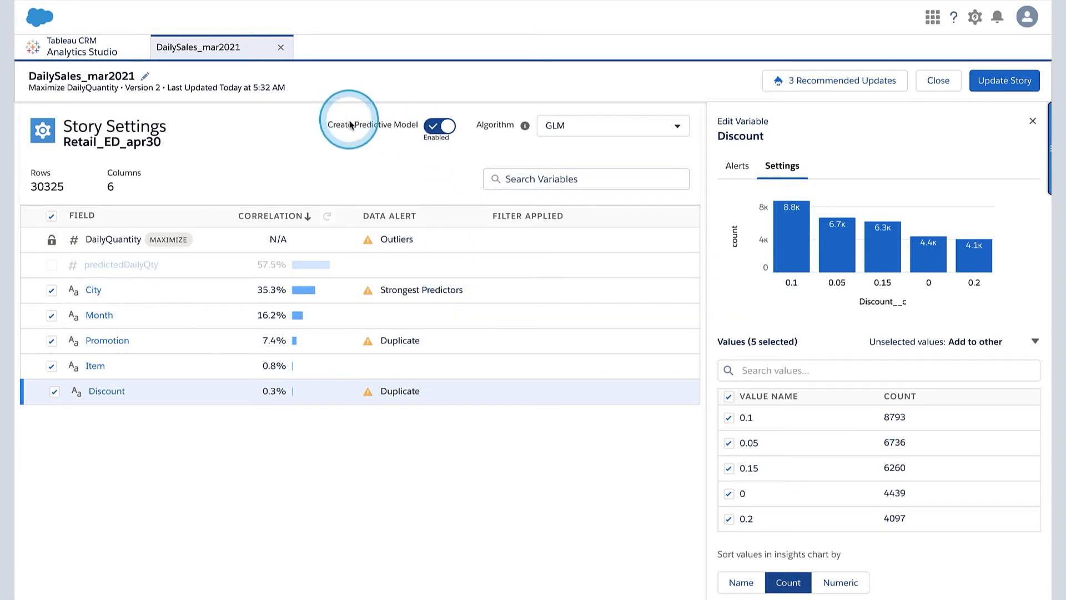
mouse_move(352, 55)
left_mouse_down()
mouse_move(350, 162)
mouse_move(379, 167)
left_mouse_up()
mouse_move(430, 233)
left_mouse_down()
mouse_move(481, 573)
mouse_move(493, 533)
left_mouse_up()
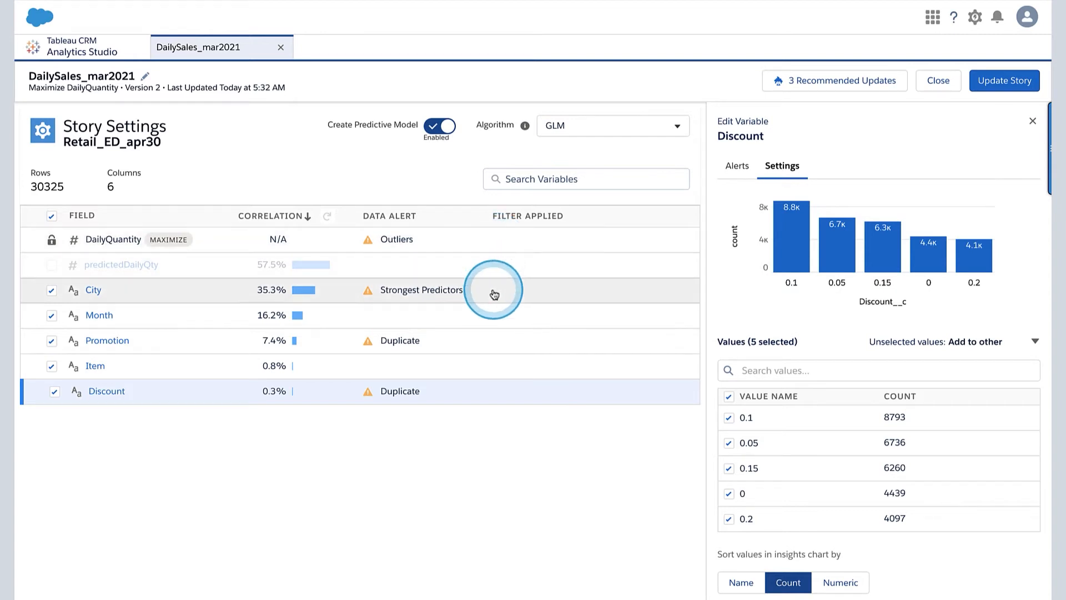
mouse_move(460, 235)
left_mouse_down()
mouse_move(480, 233)
mouse_move(494, 389)
left_mouse_up()
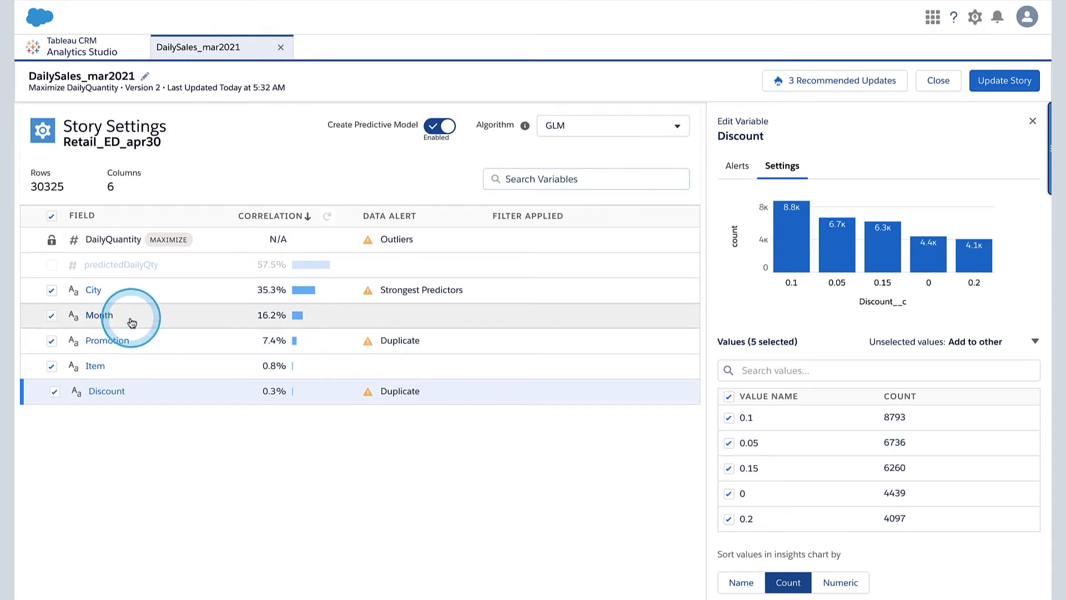
left_click(123, 392)
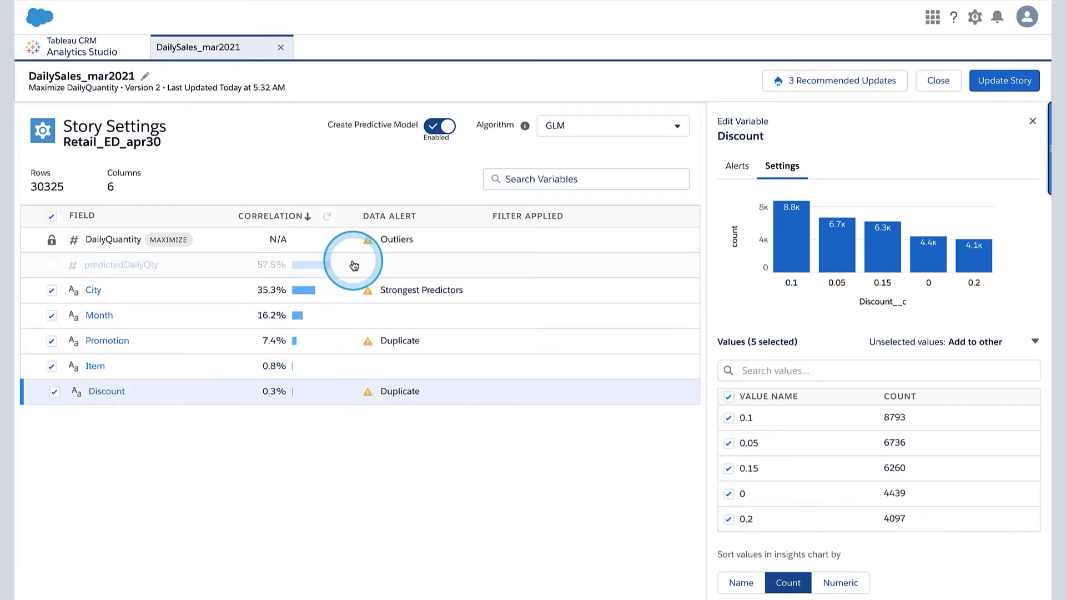
mouse_move(357, 261)
left_mouse_down()
mouse_move(173, 244)
mouse_move(24, 260)
mouse_move(159, 279)
left_mouse_up()
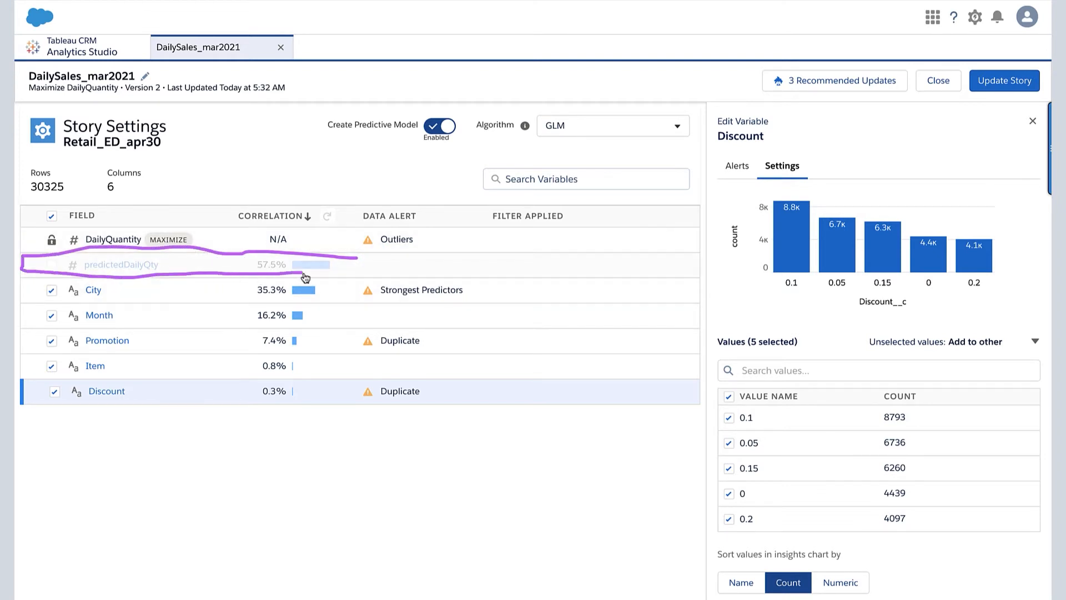
mouse_move(367, 258)
left_mouse_down()
mouse_move(369, 270)
mouse_move(406, 257)
left_mouse_up()
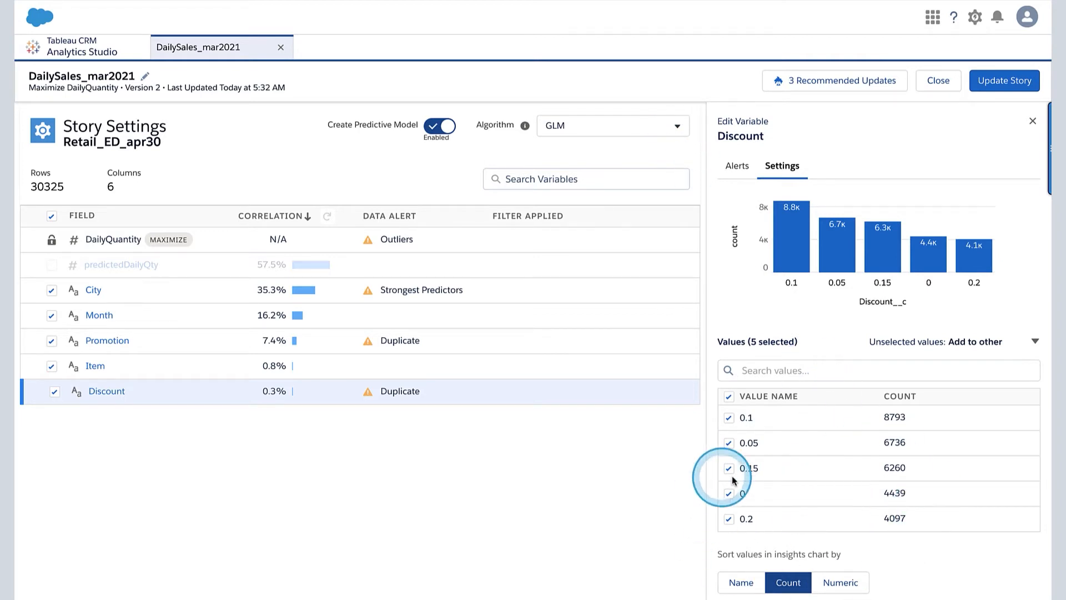
- Review the Discount variable's sorting and sensitive-data settings, and the algorithms available for the predictive model
scroll(841, 535, "down", 2)
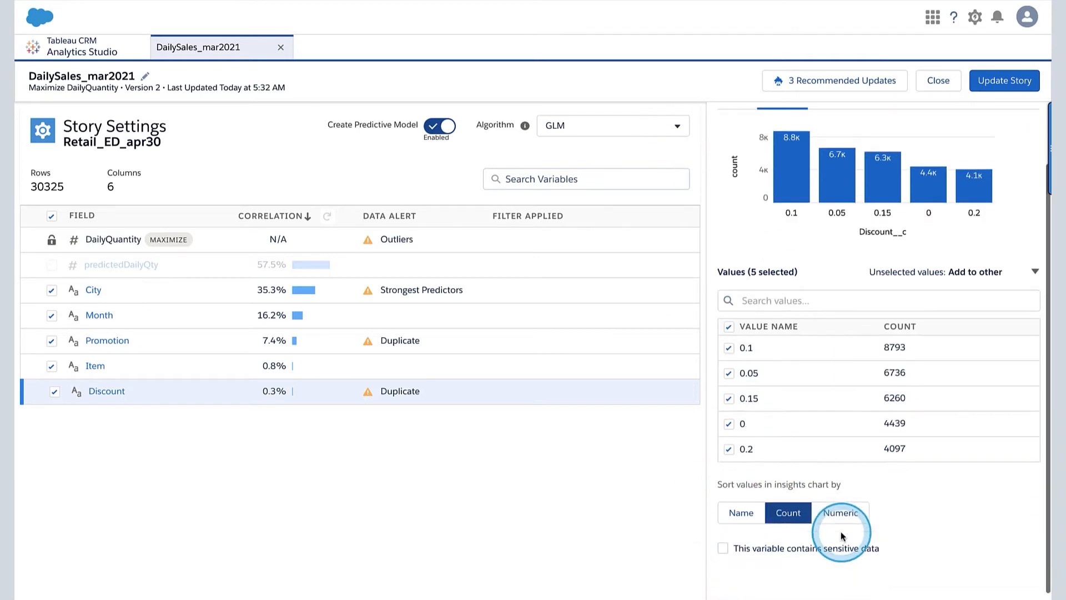
scroll(837, 483, "up", 2)
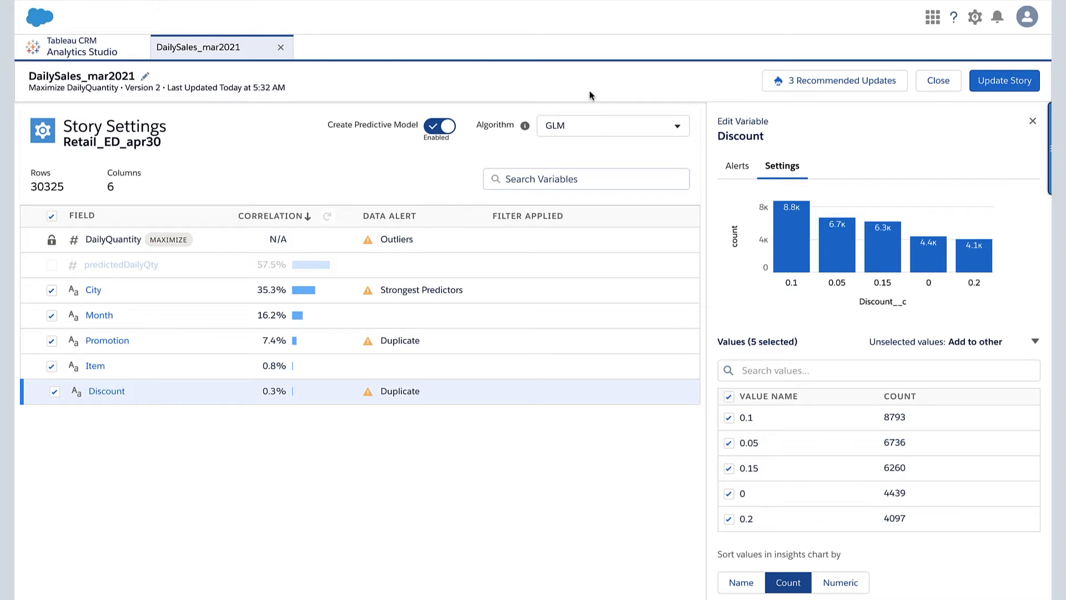
left_click(677, 127)
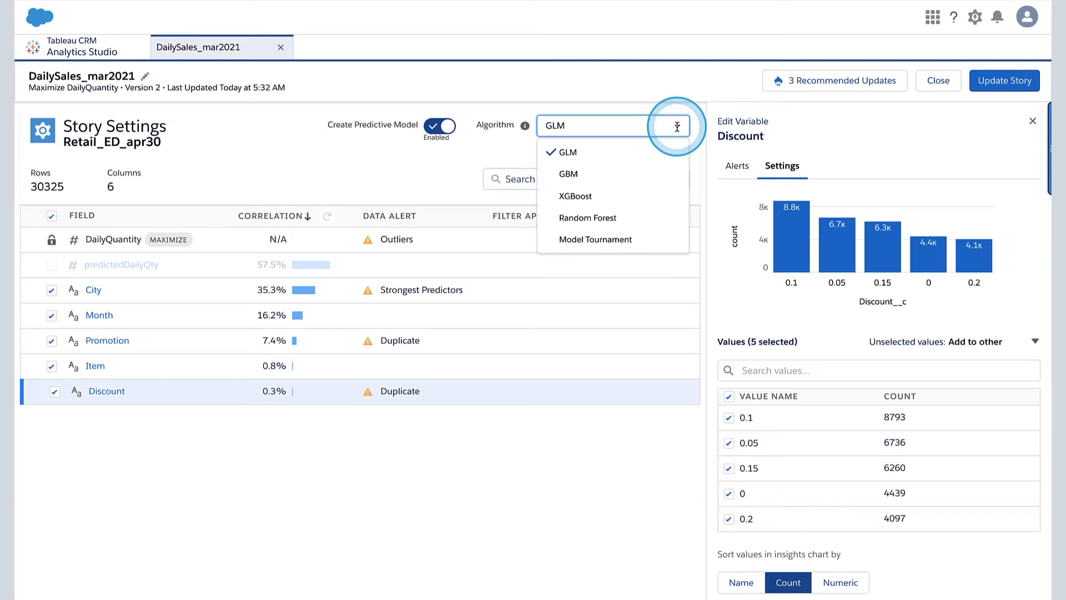
left_click(592, 176)
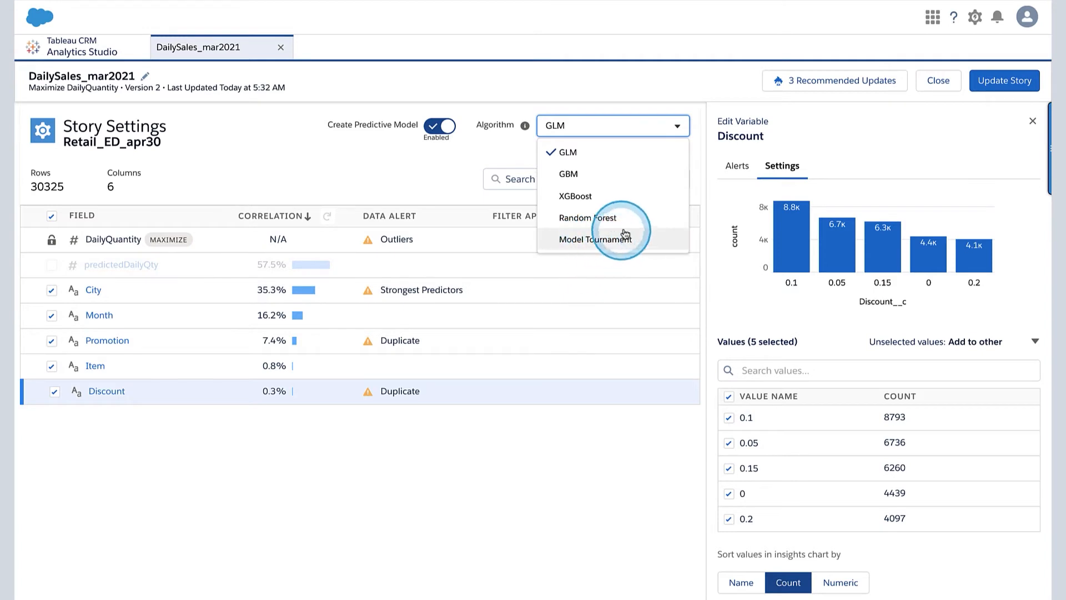
left_click(484, 161)
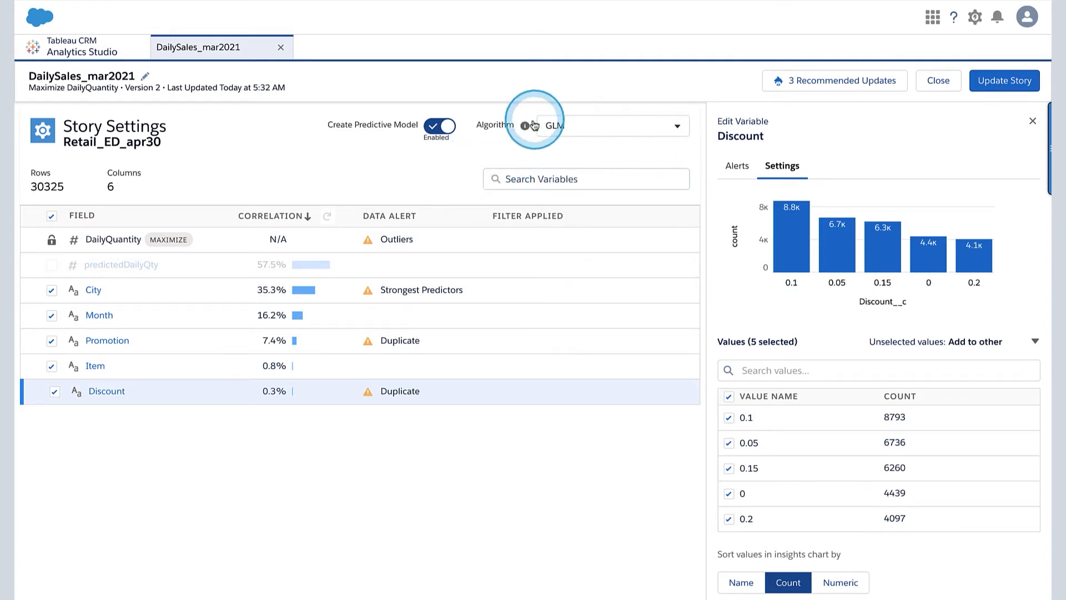
left_click(666, 132)
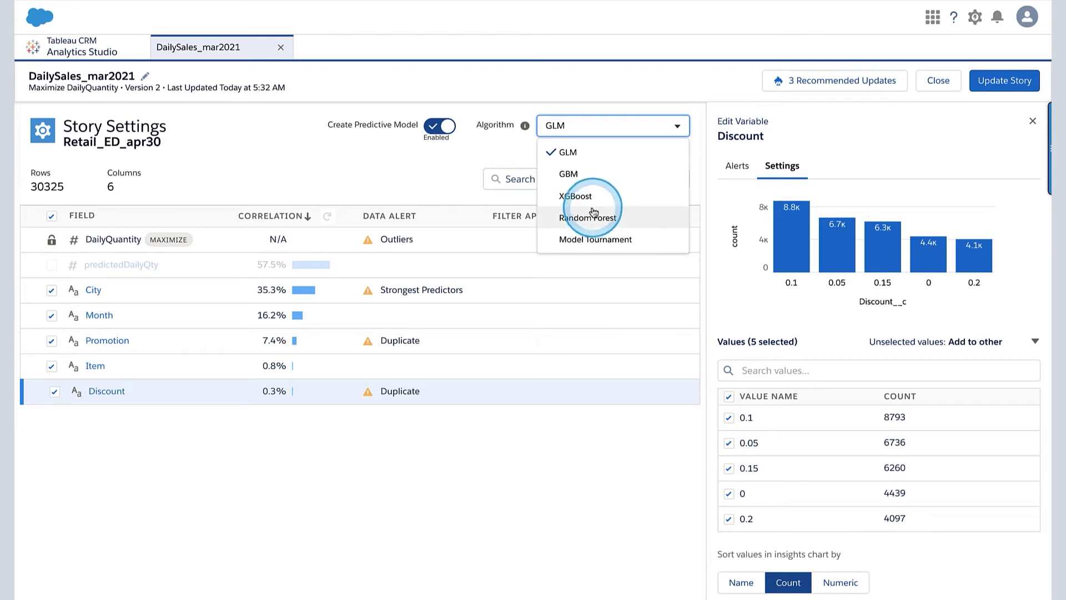
left_click(504, 163)
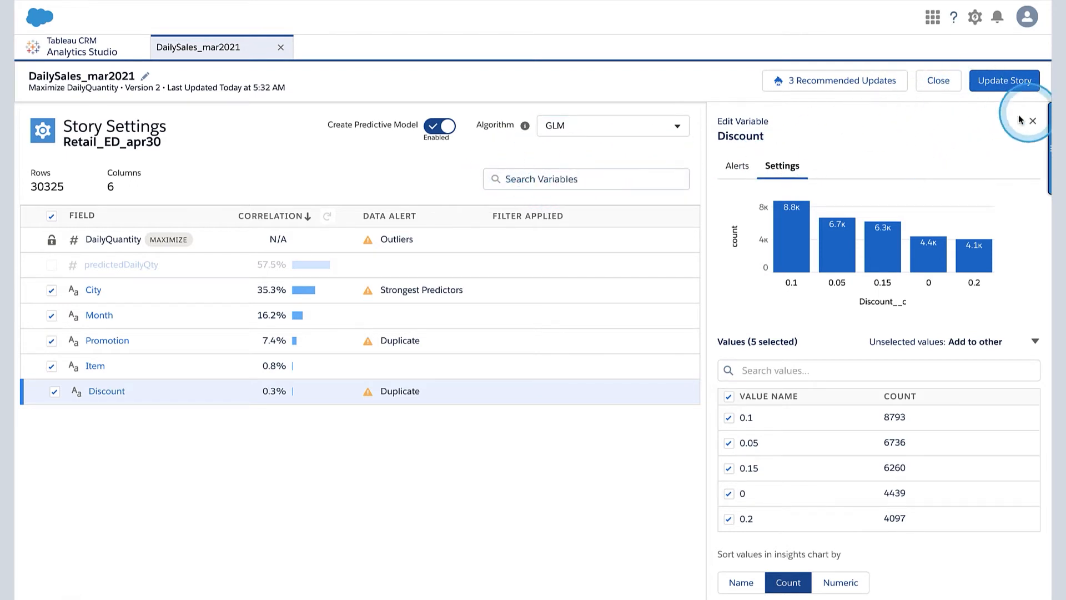
- Close the Discount variable's details and leave story editing, discarding the unsaved changes
mouse_move(1014, 125)
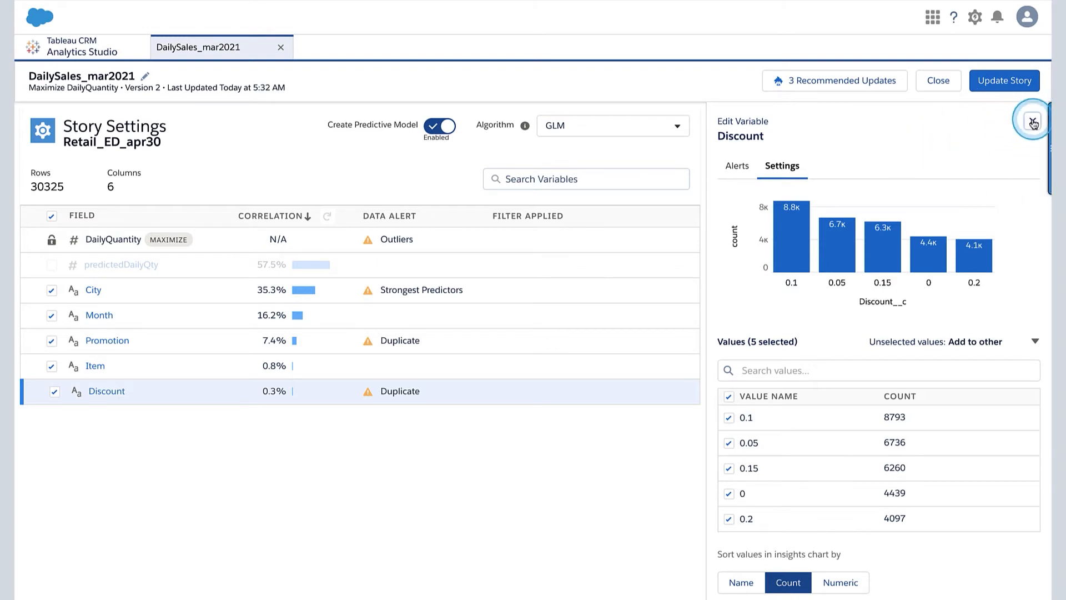
left_click(1028, 119)
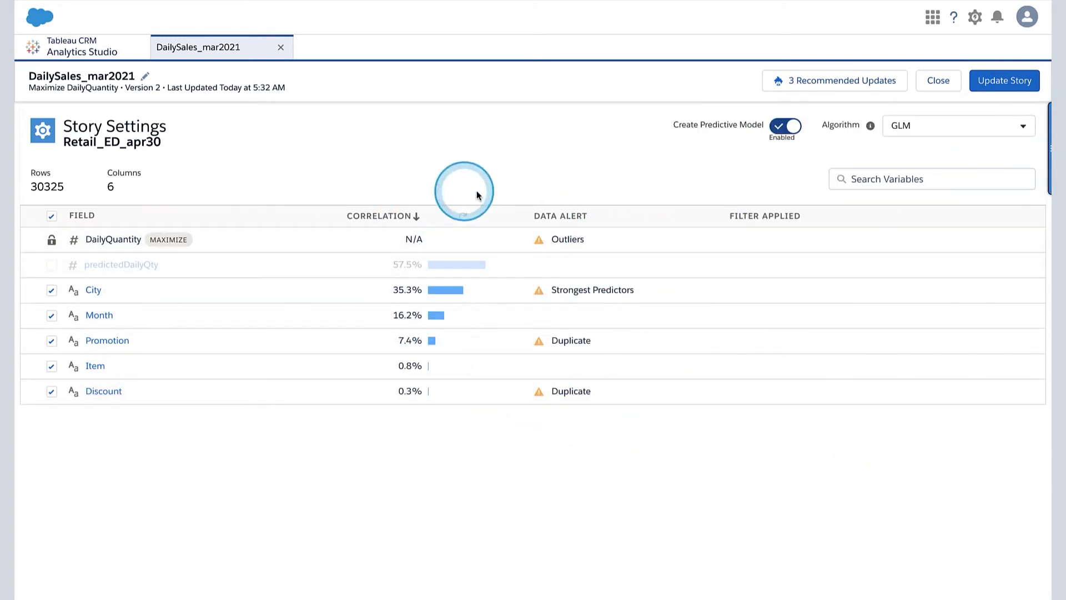
left_click(938, 81)
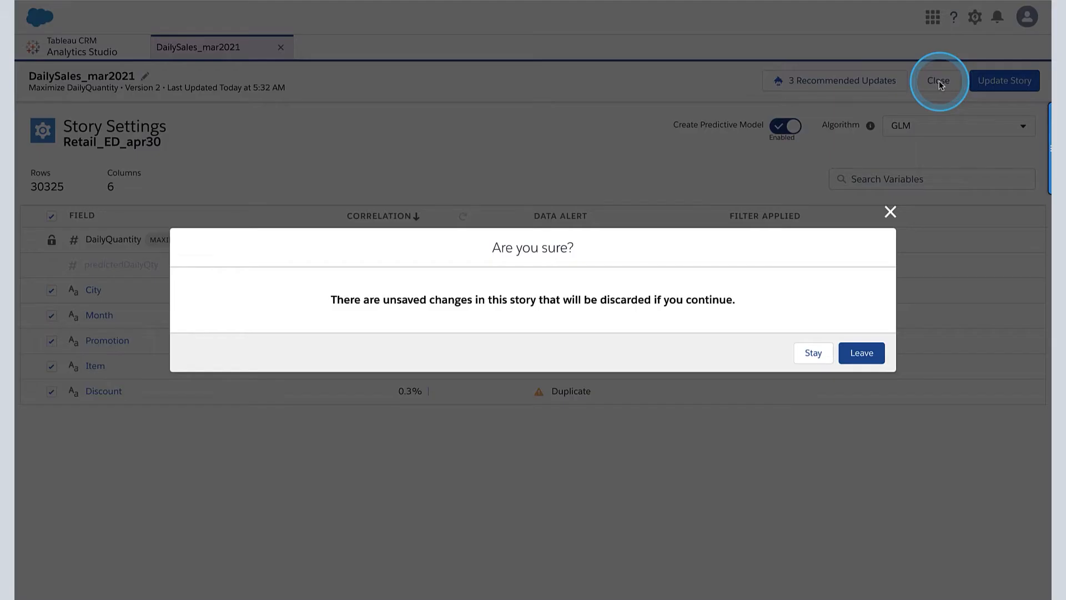
left_click(864, 355)
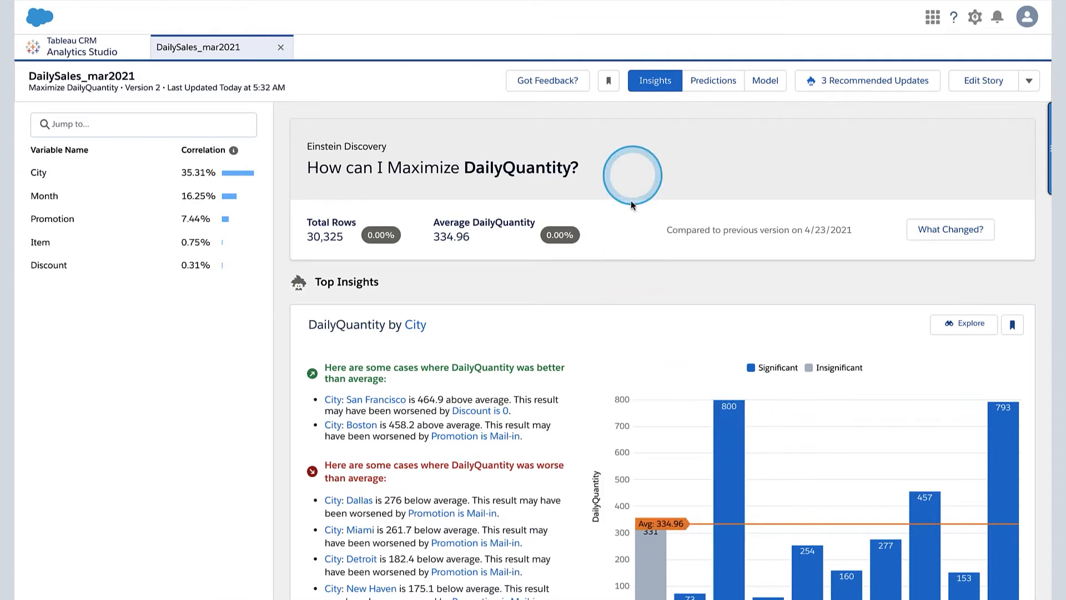
- Open the story's predictions and set the City feature to Boston
left_click(711, 83)
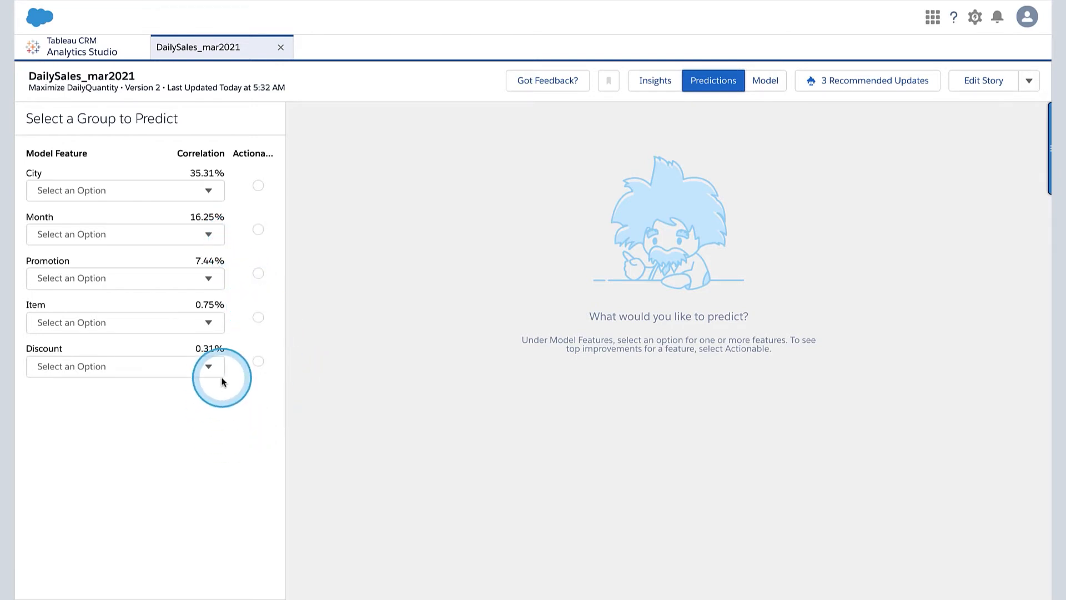
left_click(207, 195)
scroll(100, 303, "down", 1)
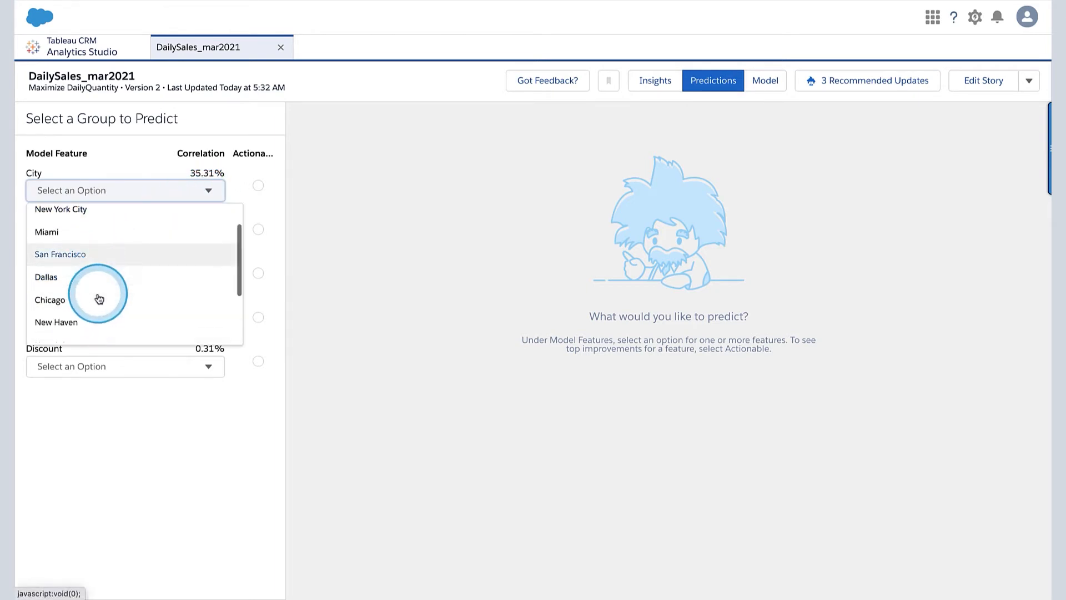
scroll(100, 300, "down", 3)
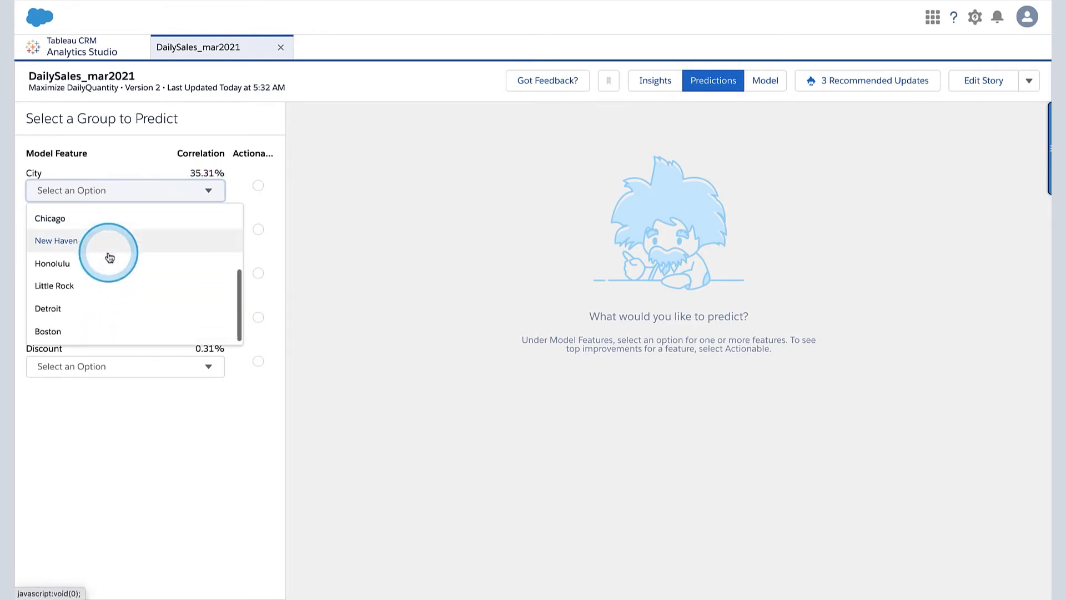
left_click(88, 333)
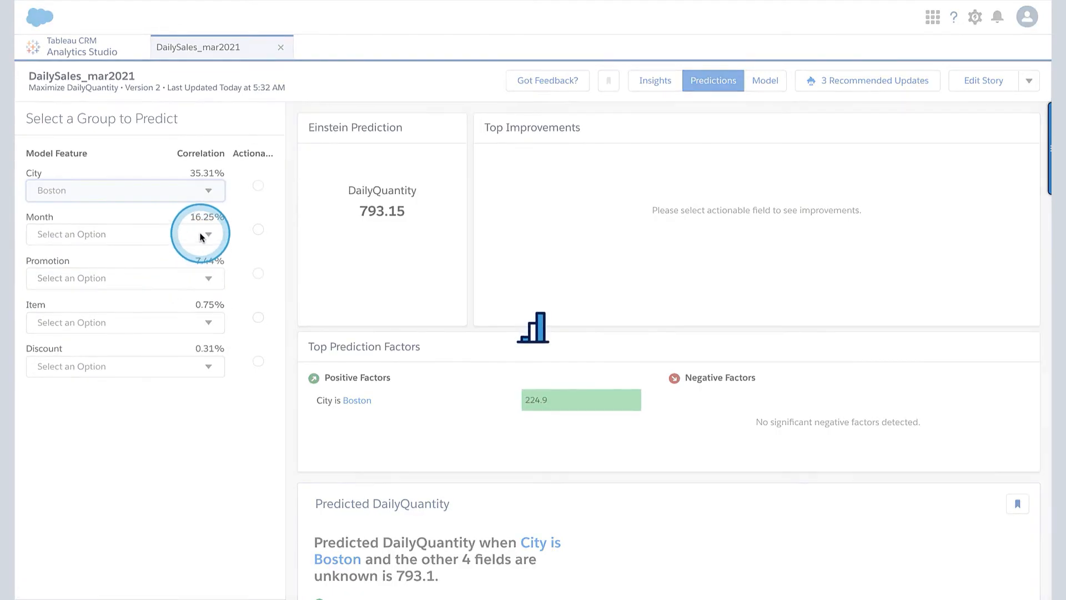
- Set the Month feature to 05 - May, Promotion to None and Item to Jerseys, and mark Discount as the actionable field
left_click(206, 239)
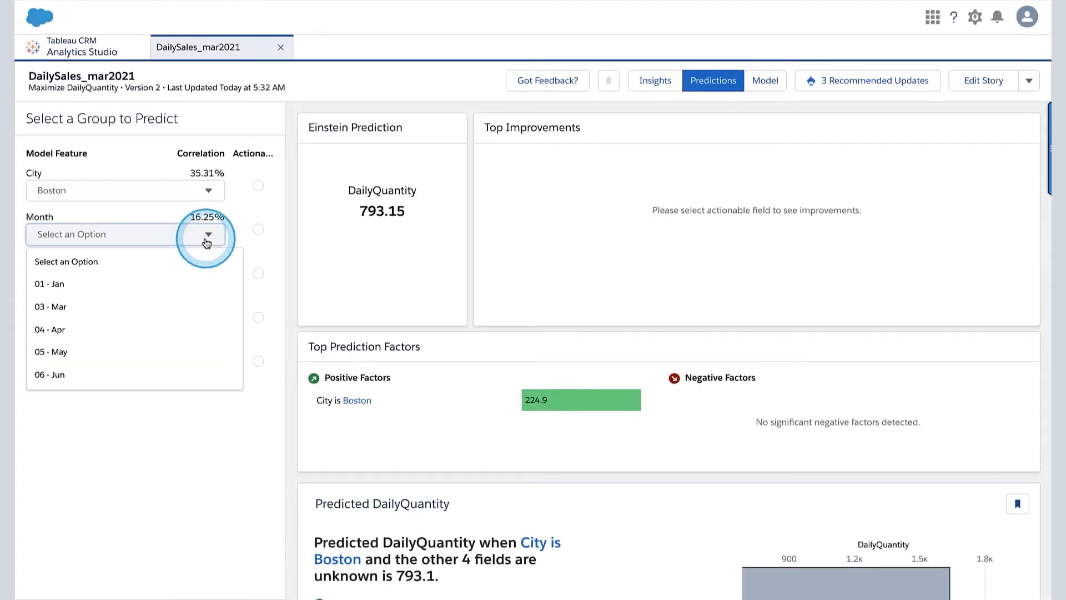
scroll(104, 332, "down", 1)
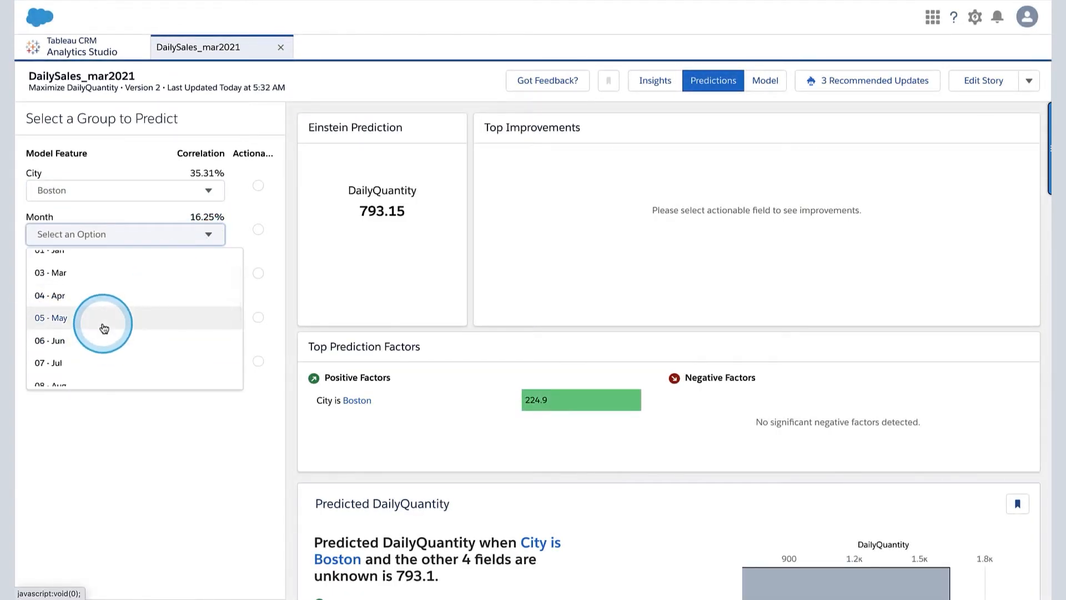
left_click(104, 328)
left_click(212, 276)
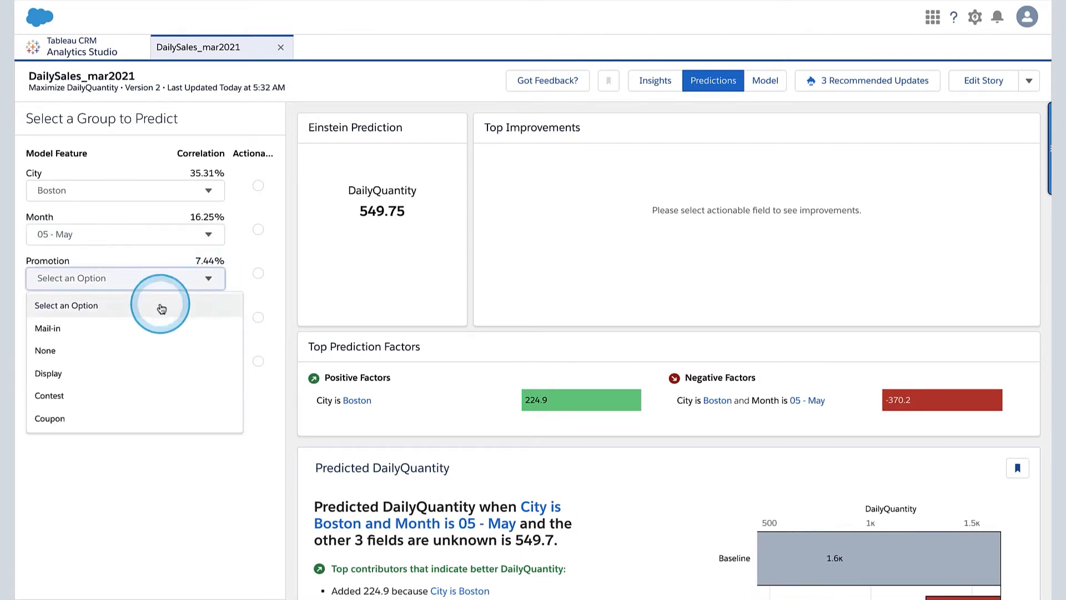
left_click(86, 351)
left_click(210, 324)
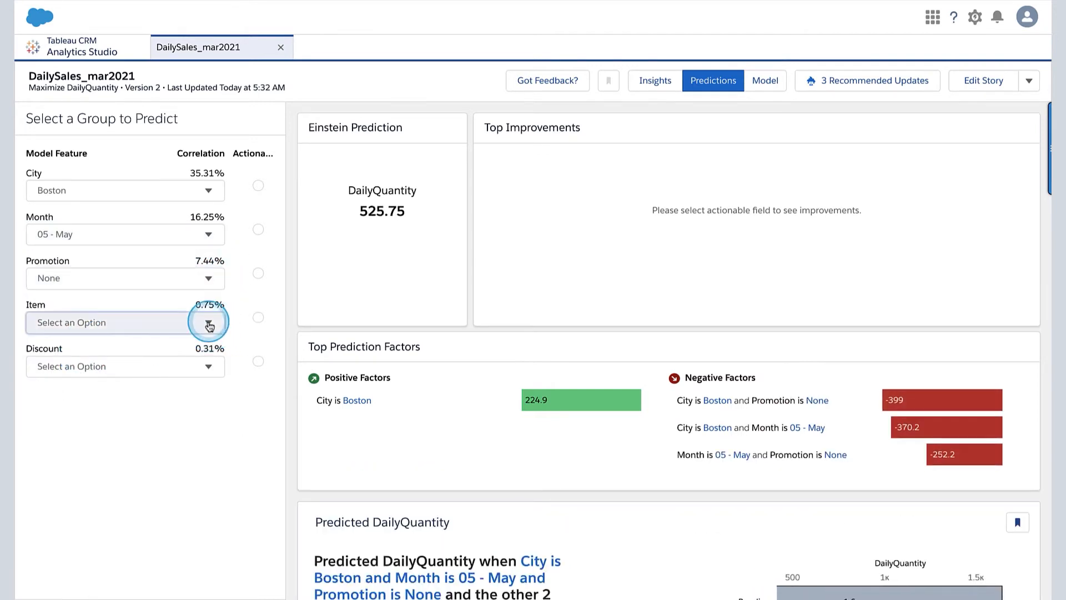
left_click(105, 372)
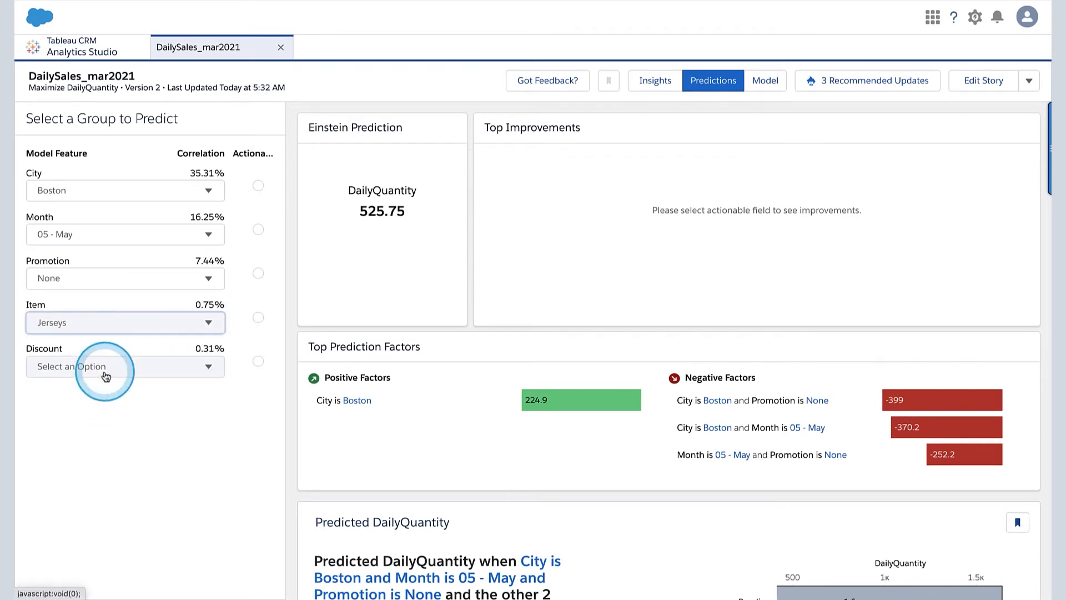
left_click(256, 366)
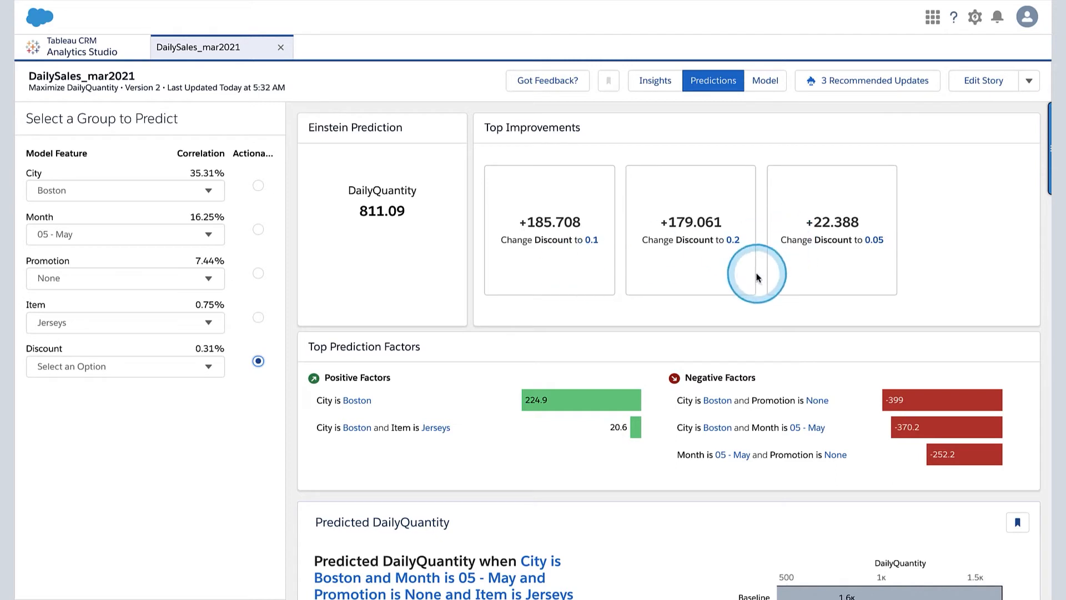
- Try a Discount of 0.1 in the prediction and reset the Discount feature to no selection
scroll(511, 430, "down", 1)
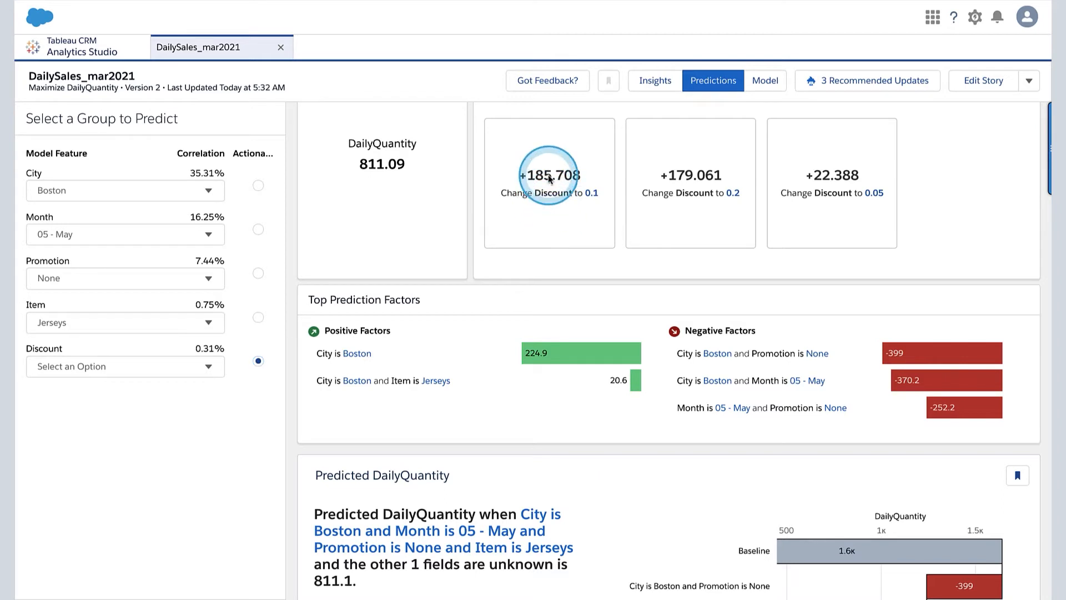
left_click(207, 368)
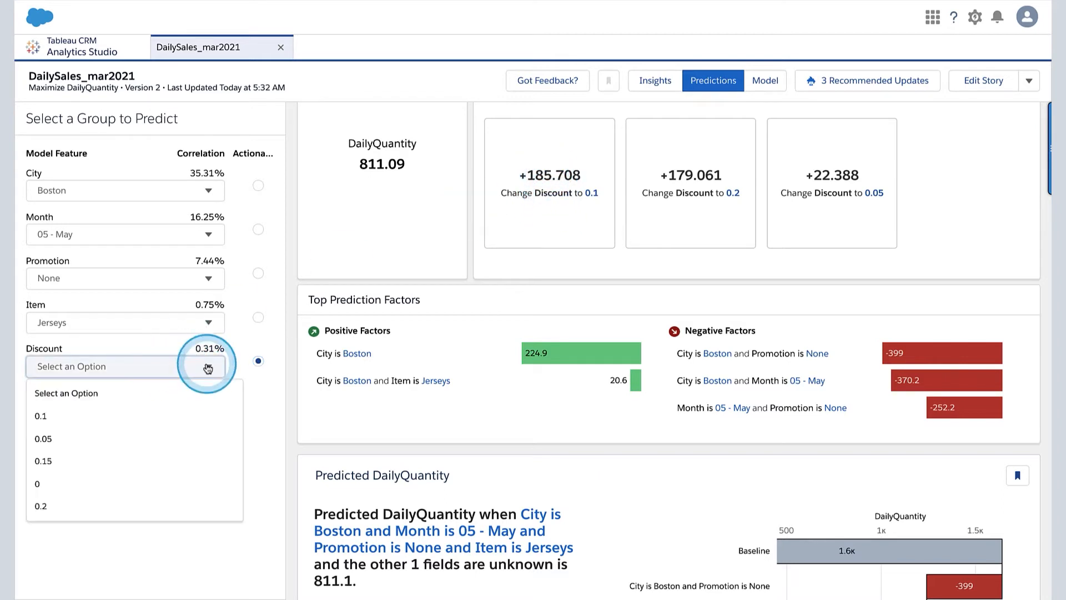
left_click(117, 417)
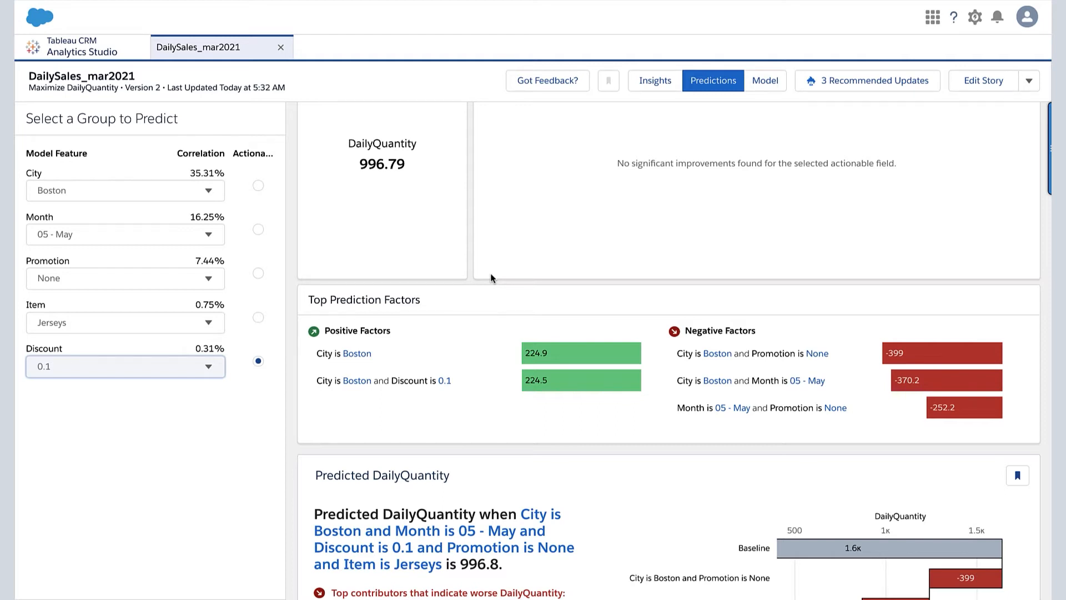
left_click(211, 367)
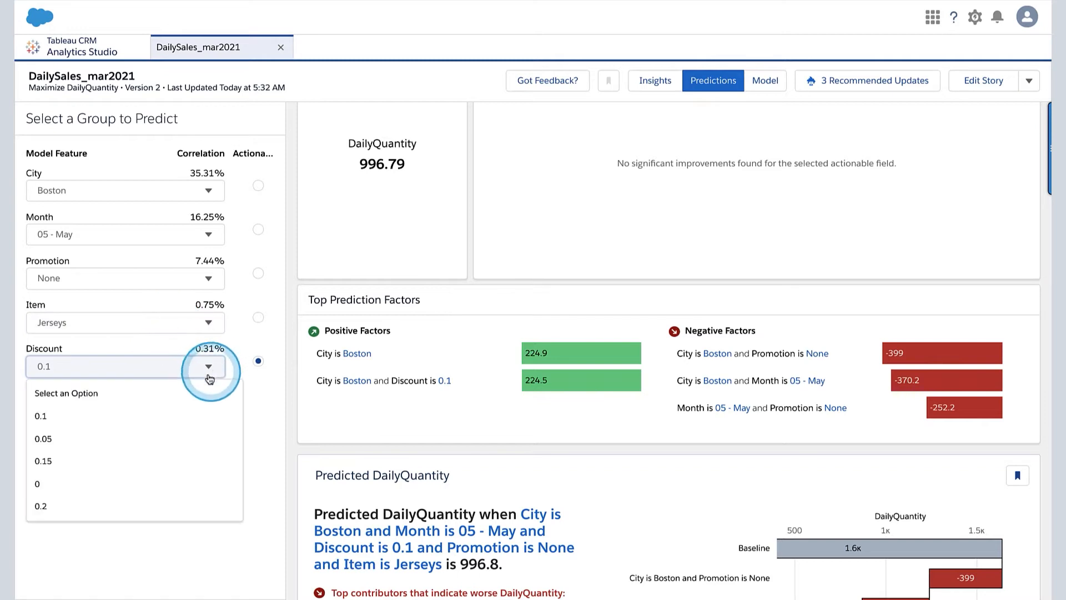
left_click(158, 400)
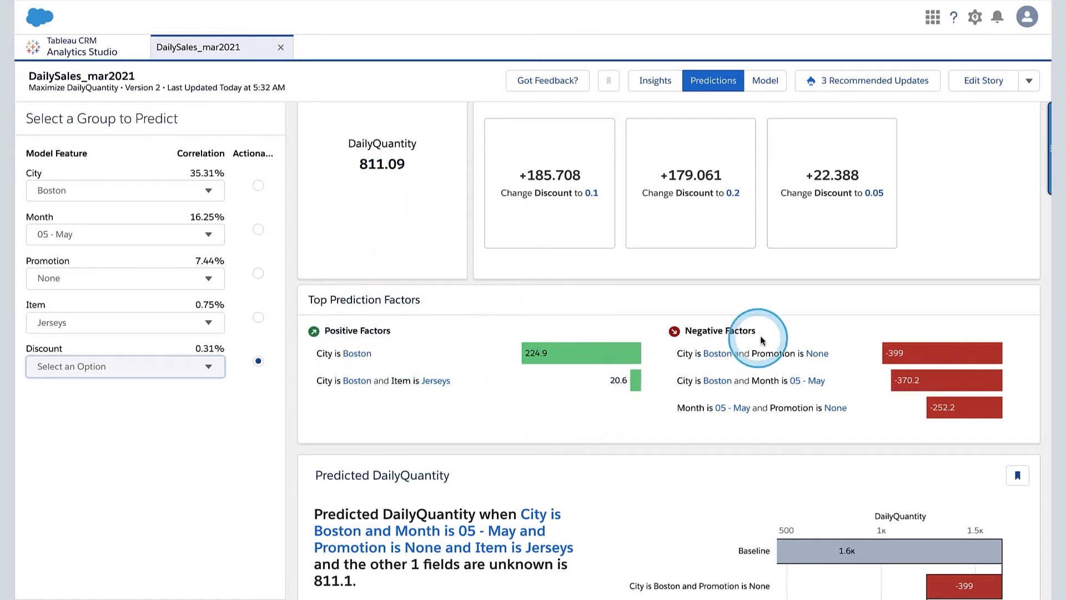
- Examine the drivers of the predicted DailyQuantity in the waterfall chart and the predicted DailyQuantity for each Discount value
scroll(653, 436, "down", 5)
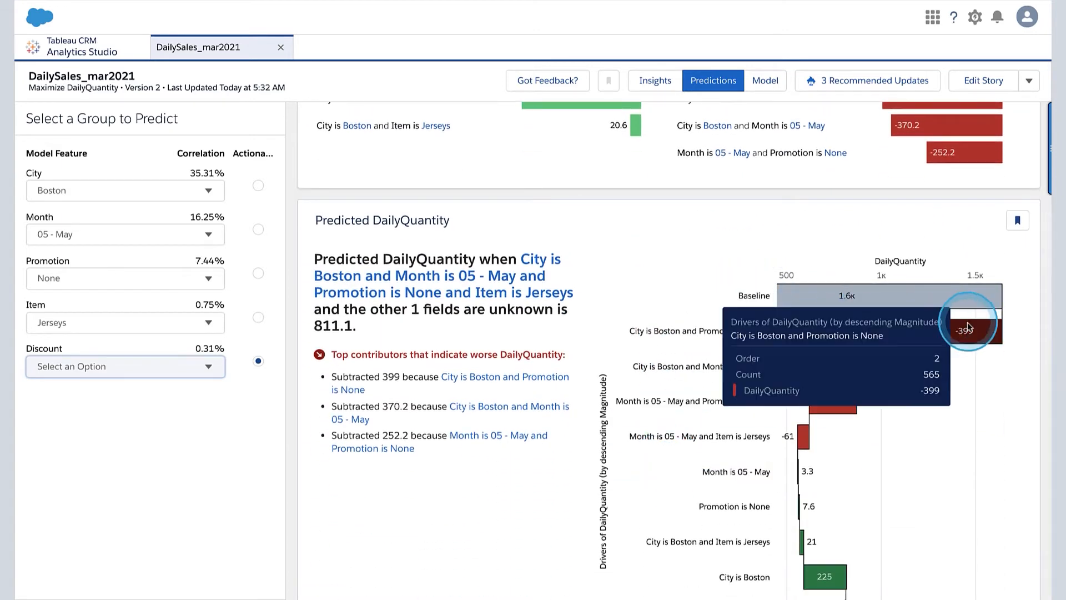
scroll(809, 500, "down", 3)
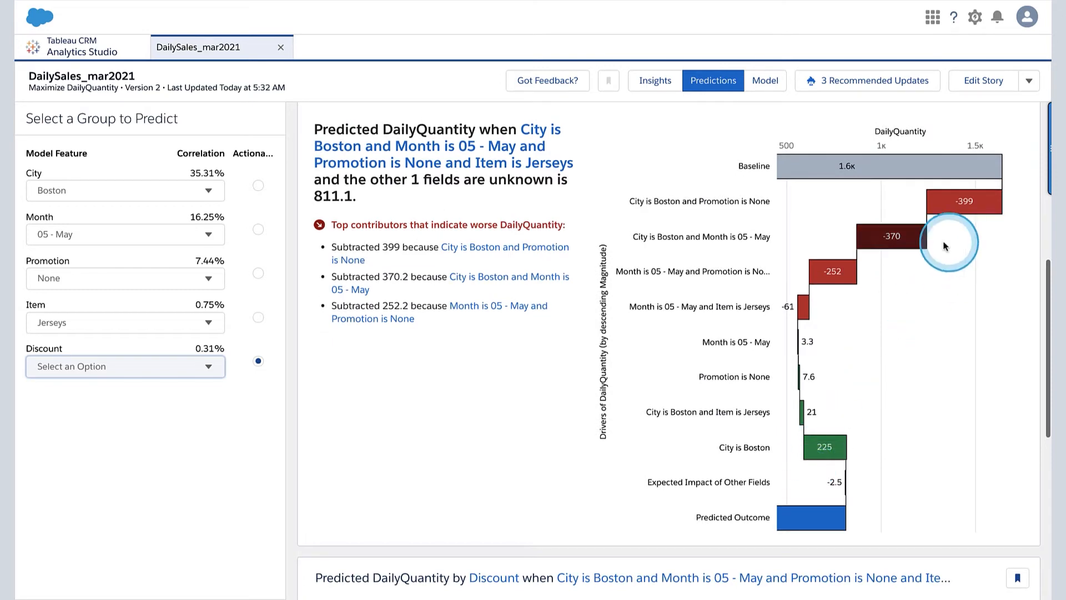
scroll(722, 416, "down", 4)
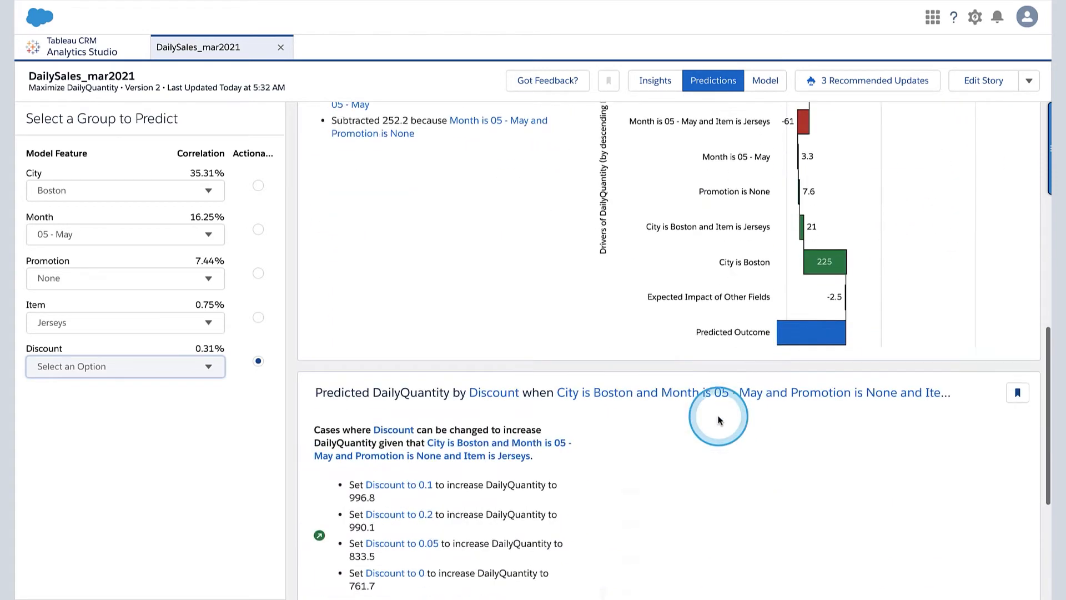
scroll(719, 420, "down", 5)
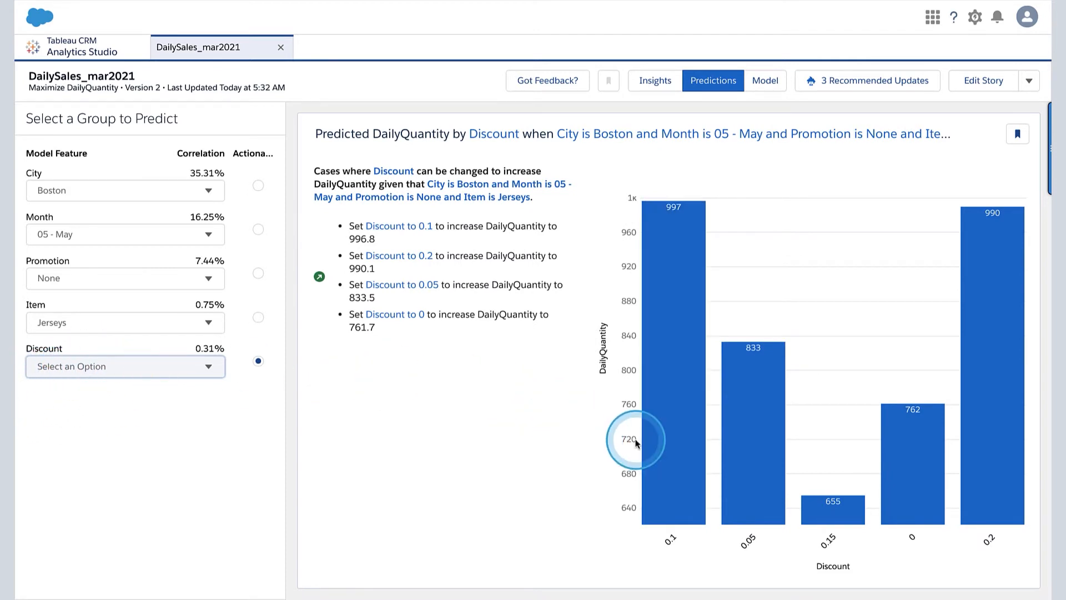
mouse_move(924, 469)
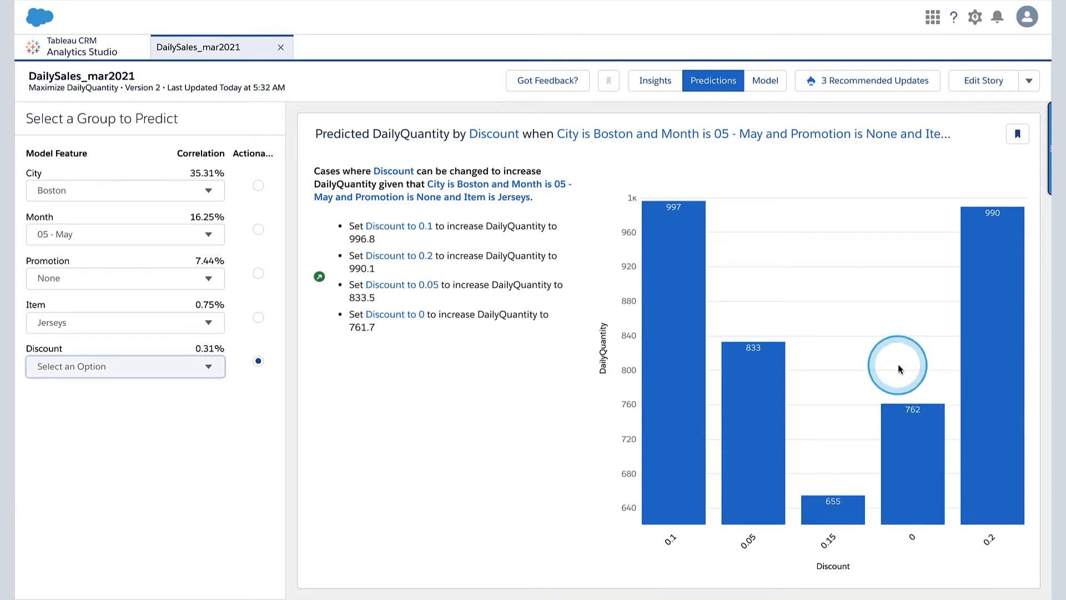
scroll(843, 344, "up", 7)
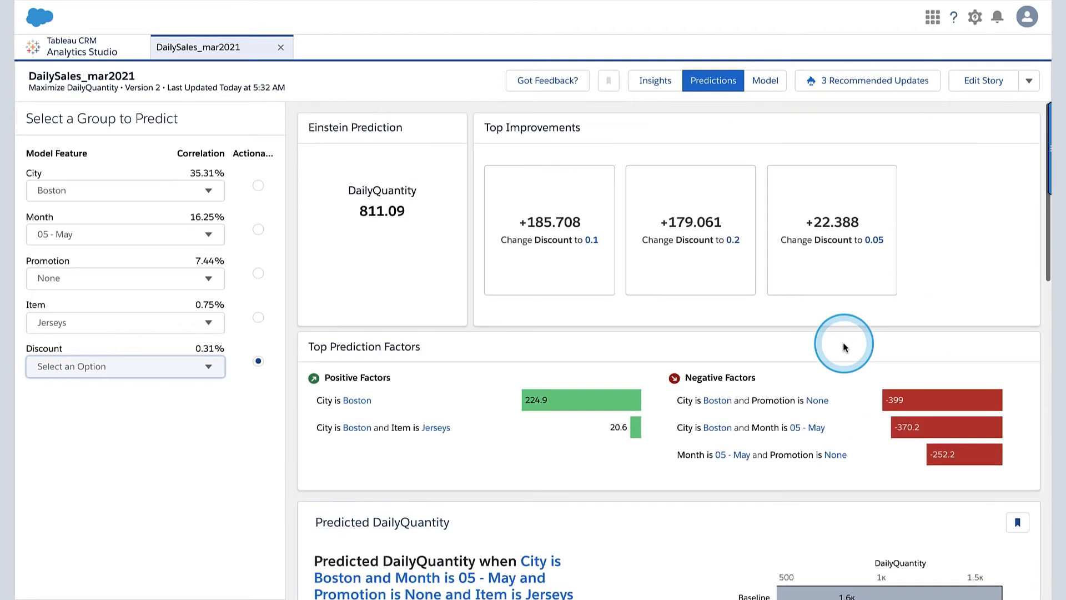
- Open the model overview and review its accuracy, the story's available actions, the outcome distribution and the top predictors
left_click(770, 89)
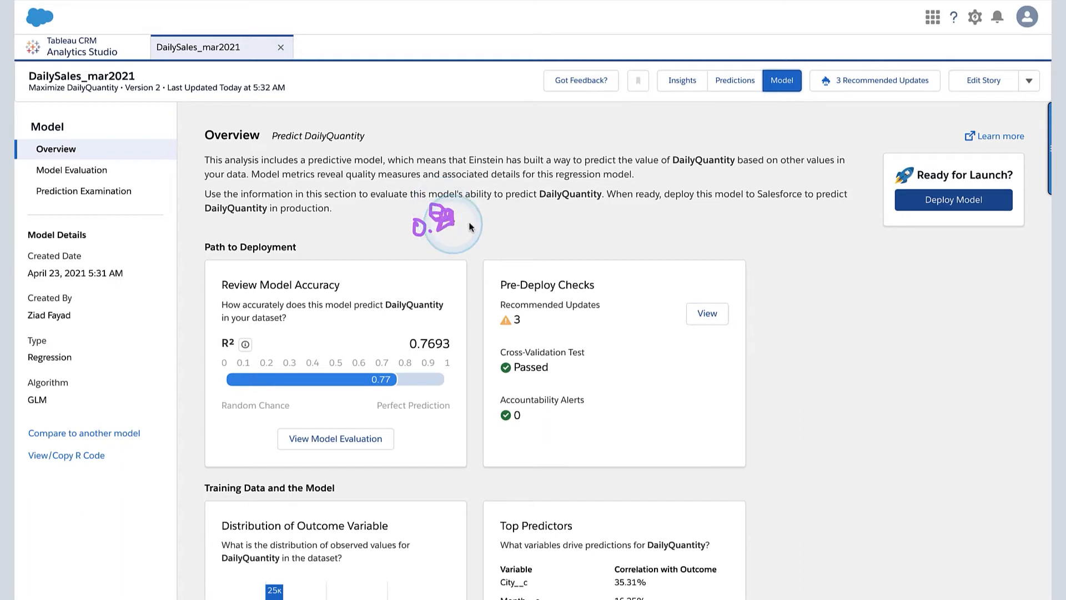
left_click_drag(469, 226, 487, 220)
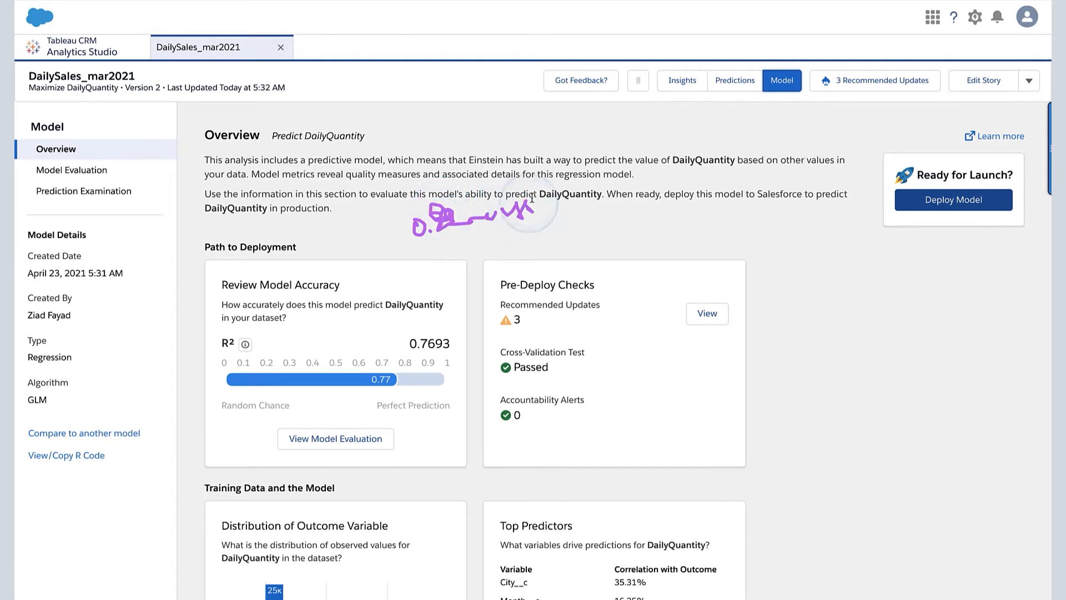
key("Escape")
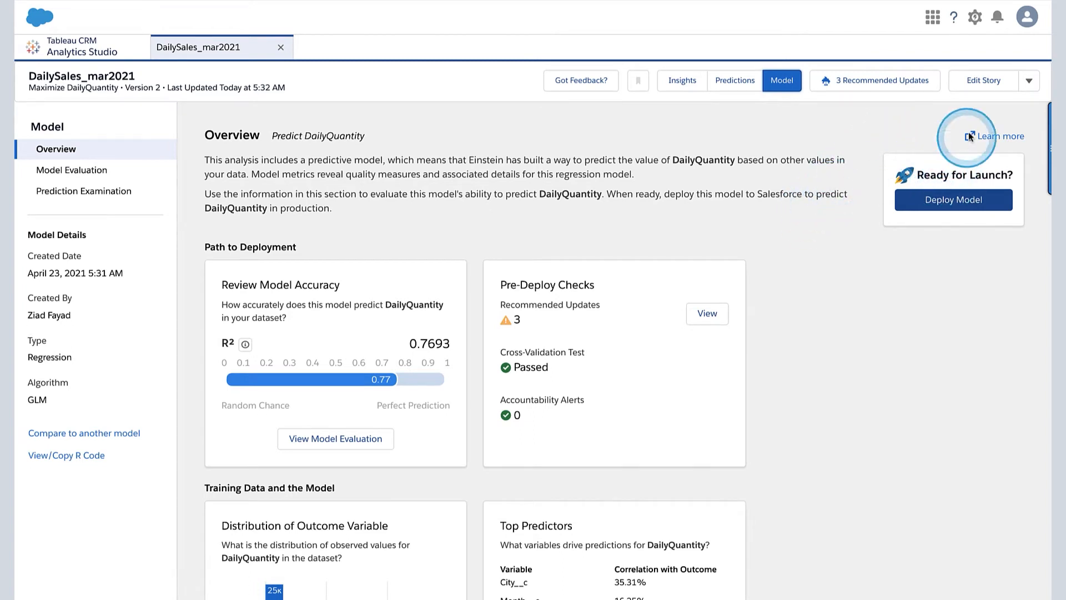
left_click(1030, 89)
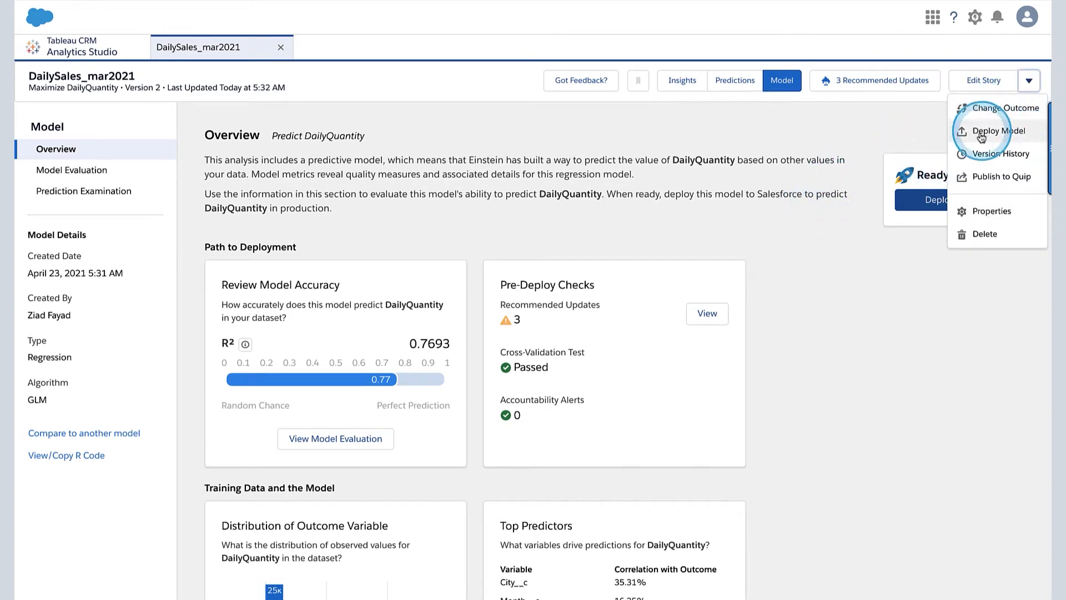
left_click(833, 222)
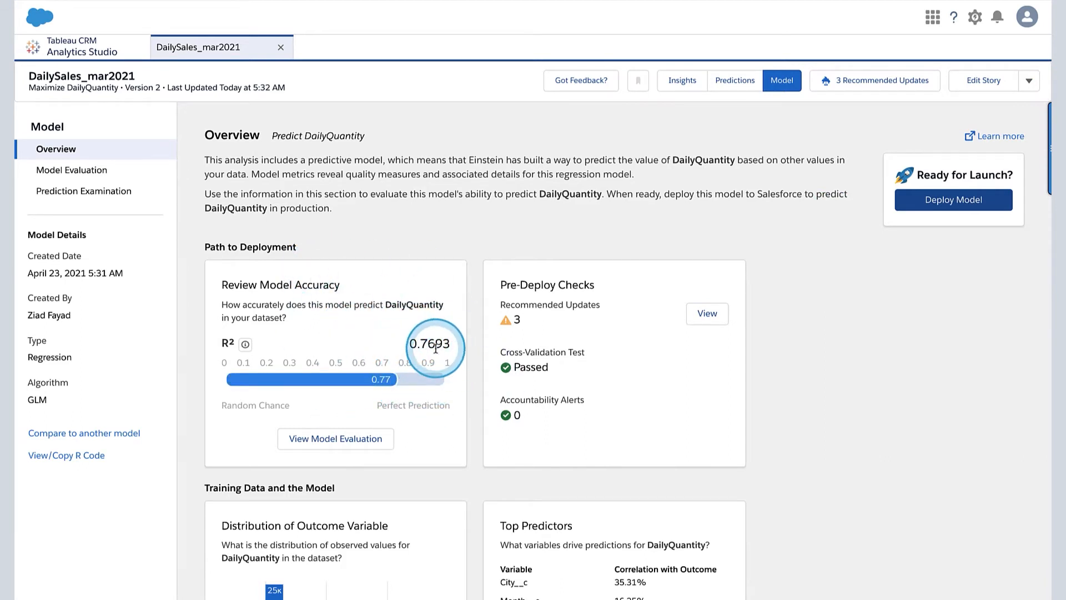
scroll(435, 348, "down", 3)
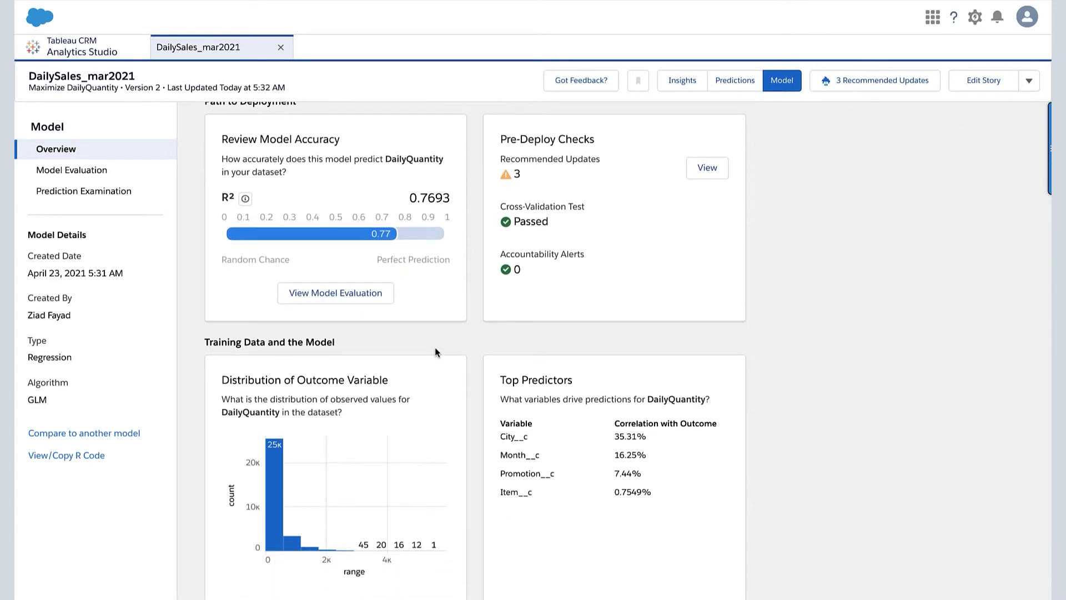
scroll(435, 349, "up", 3)
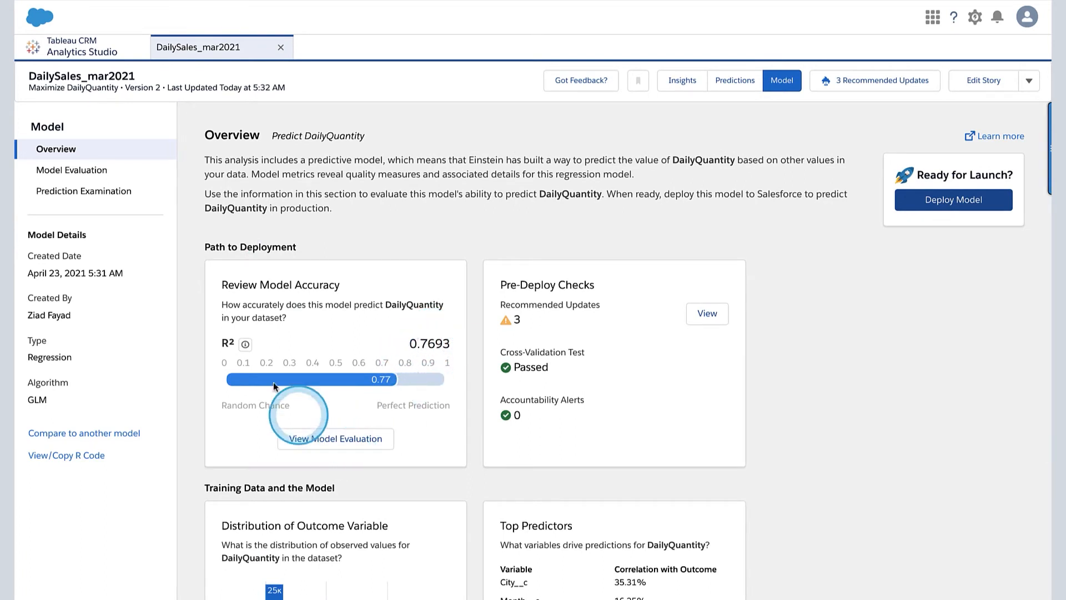
- Open the model evaluation to view the overall performance metrics and the Predicted vs Actual plot
left_click_drag(115, 165, 119, 177)
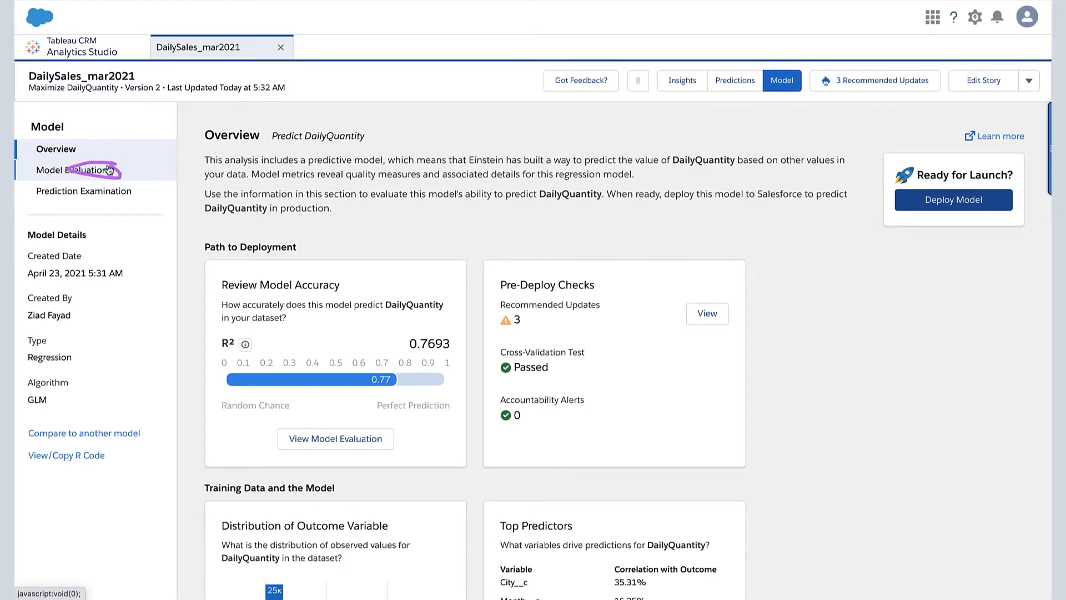
mouse_move(375, 423)
left_mouse_down()
mouse_move(301, 440)
mouse_move(353, 430)
left_mouse_up()
left_click(352, 435)
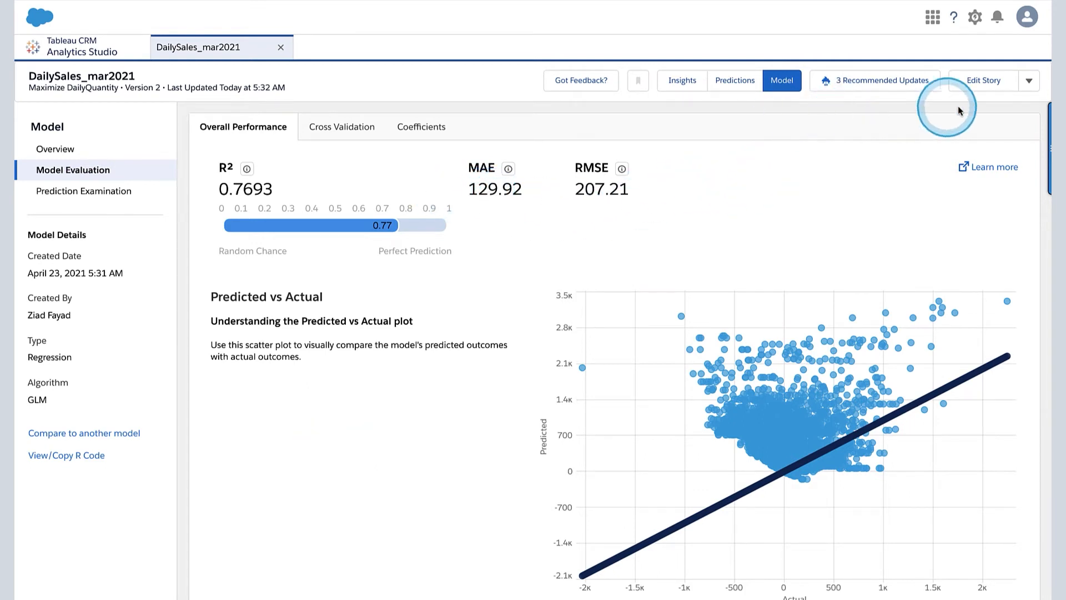
- Check the DailyQuantity variable's value distribution in the story settings, close them and return to the model evaluation
left_click(984, 82)
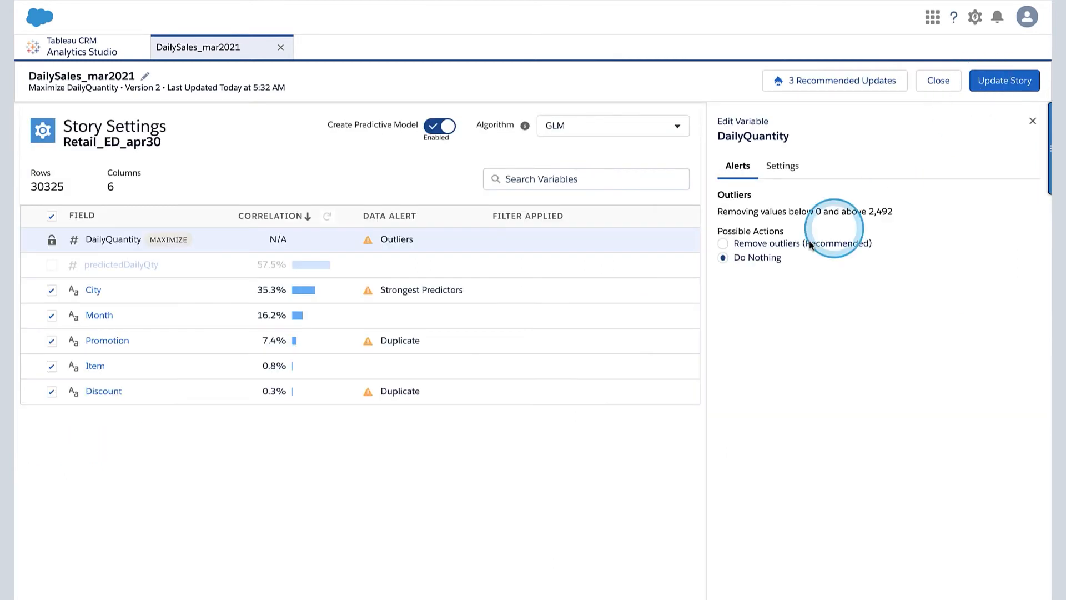
left_click(800, 168)
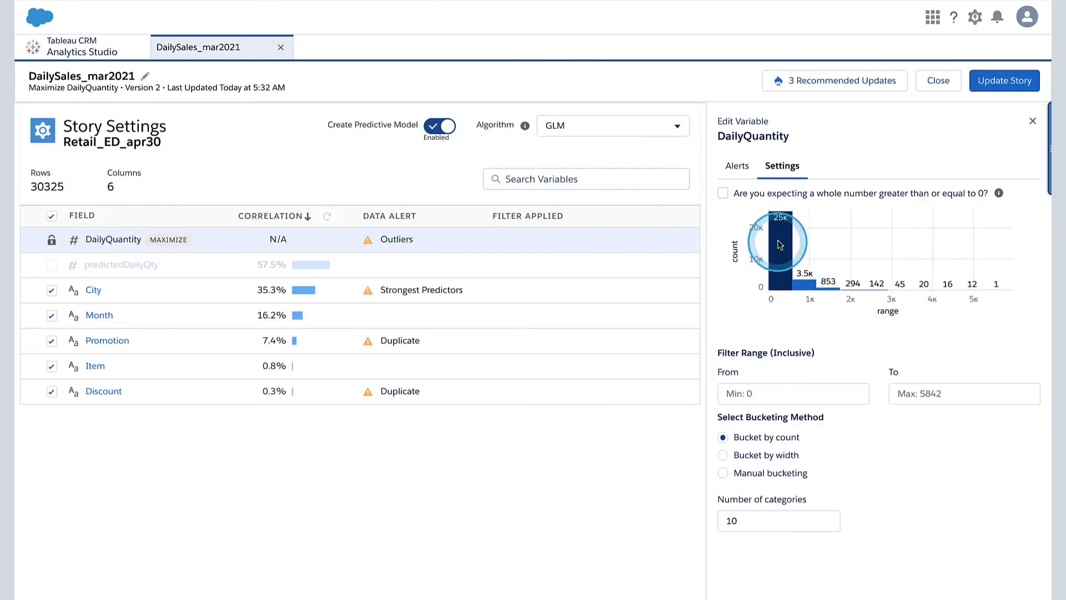
mouse_move(779, 261)
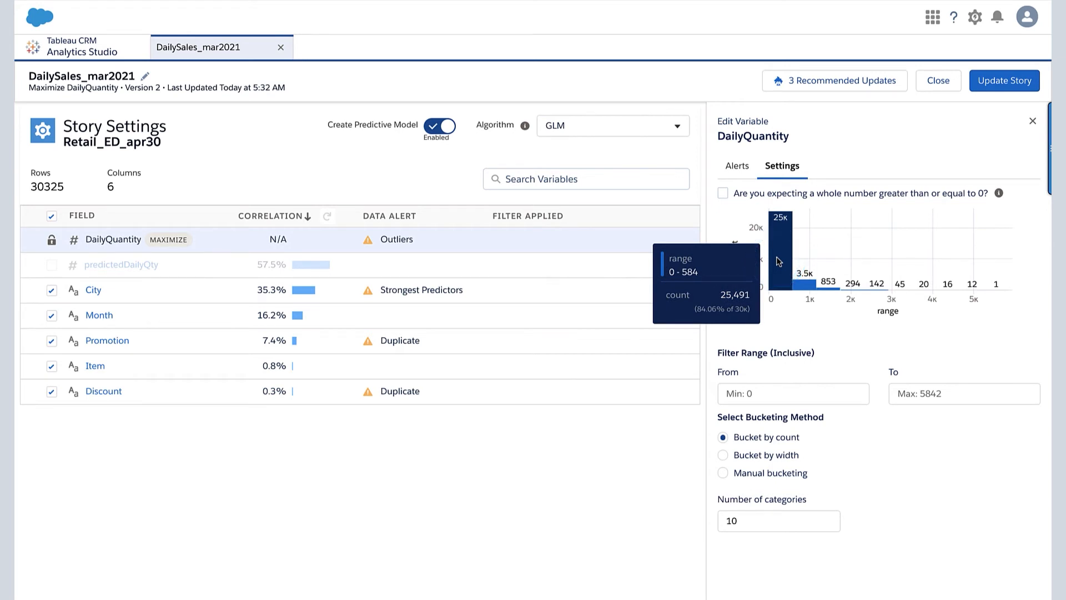
left_click(938, 81)
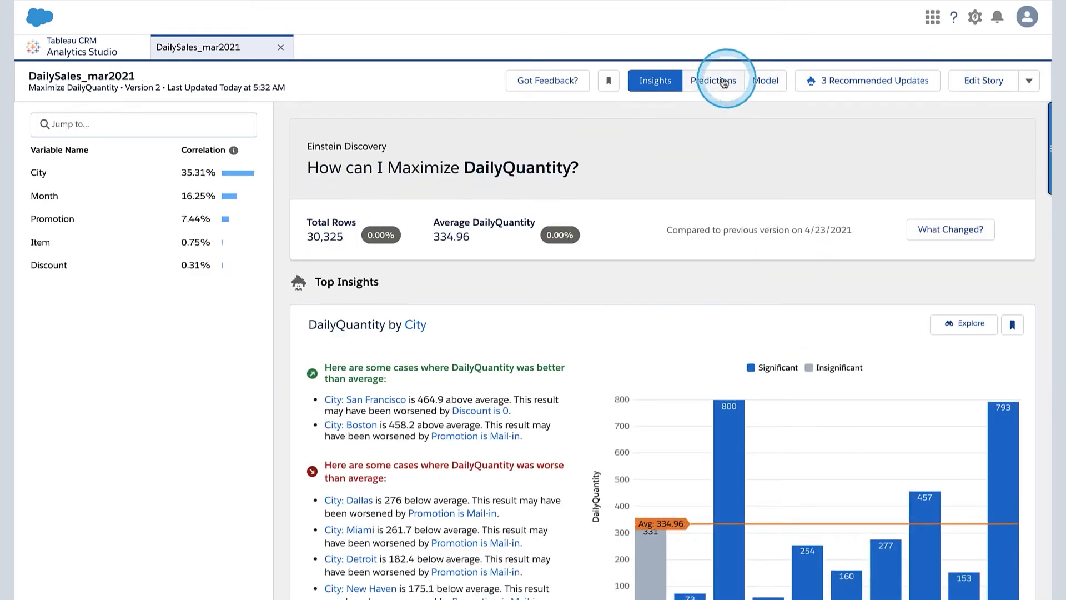
left_click(759, 82)
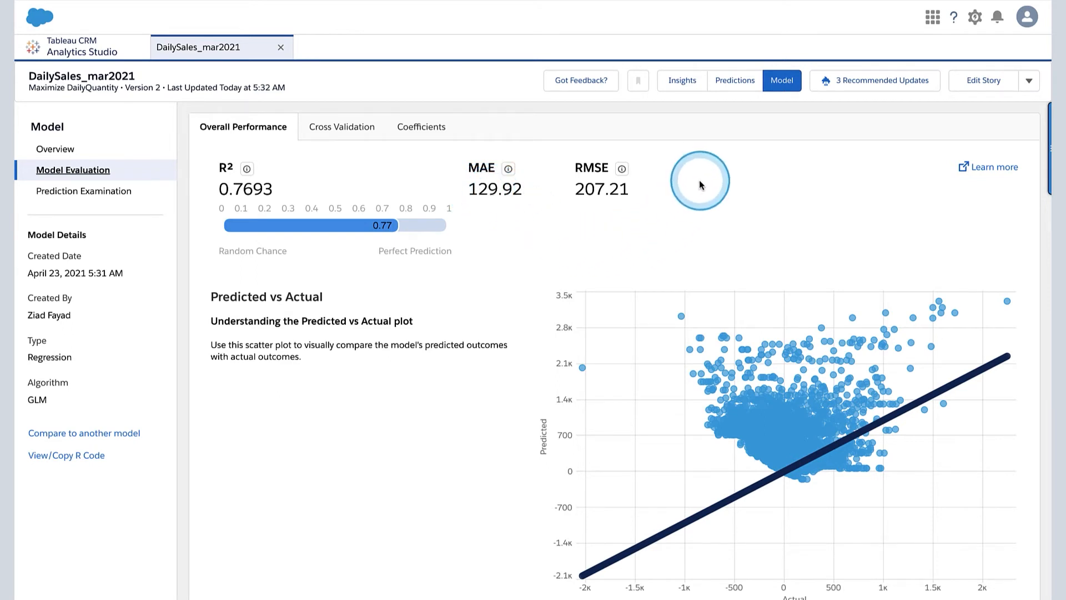
left_click_drag(712, 171, 716, 169)
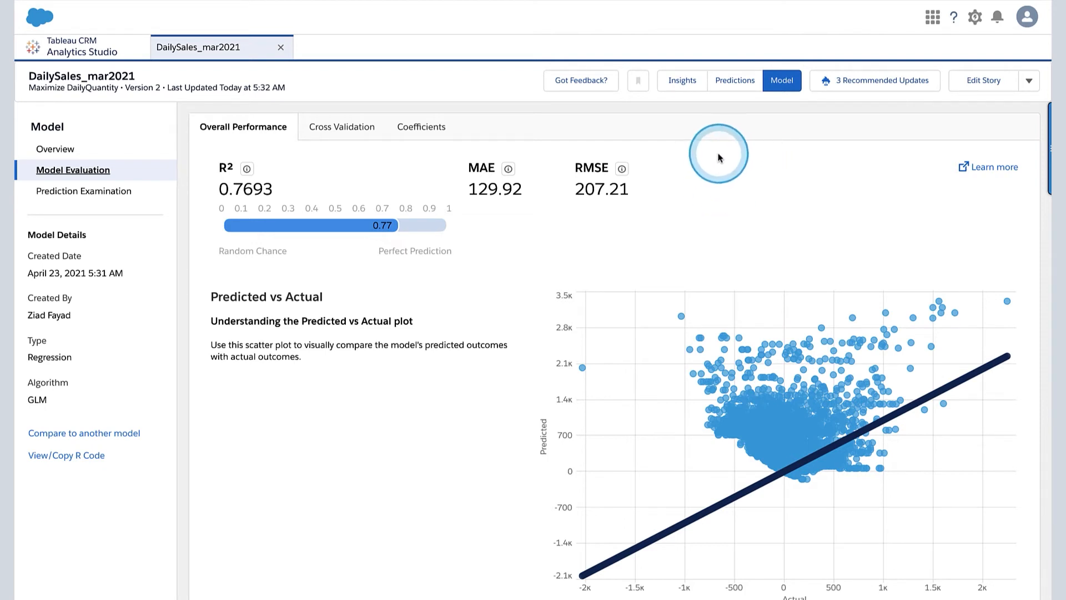
mouse_move(717, 180)
left_mouse_down()
mouse_move(755, 181)
mouse_move(726, 198)
mouse_move(750, 189)
mouse_move(725, 155)
mouse_move(734, 140)
mouse_move(745, 149)
left_mouse_up()
mouse_move(745, 199)
left_mouse_down()
mouse_move(736, 238)
mouse_move(751, 240)
left_mouse_up()
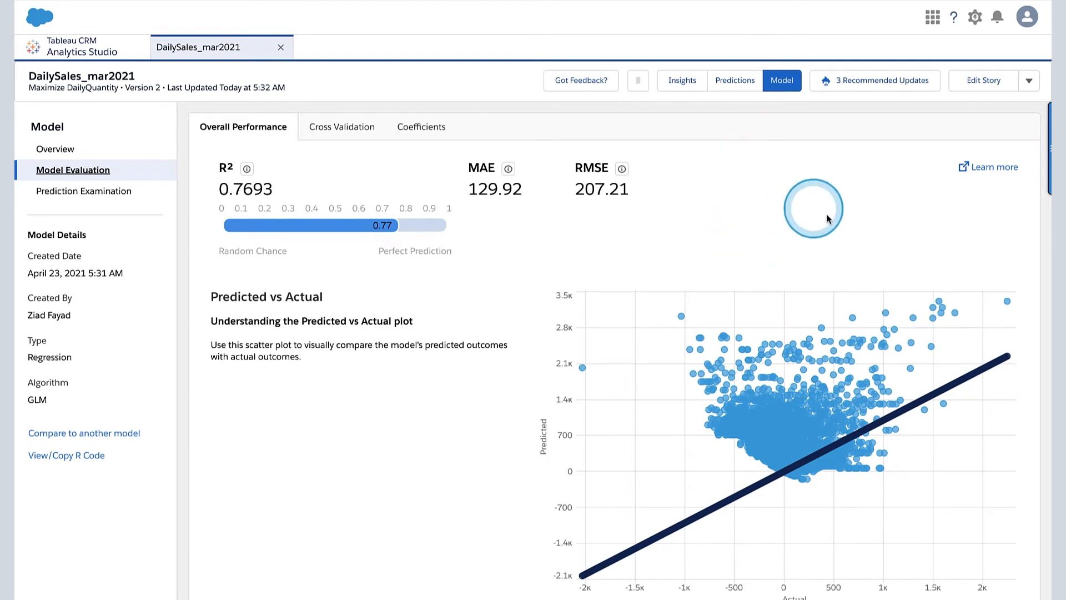
left_click_drag(826, 198, 825, 222)
mouse_move(954, 207)
left_mouse_down()
mouse_move(956, 223)
mouse_move(927, 173)
left_mouse_up()
mouse_move(875, 215)
left_mouse_down()
mouse_move(878, 227)
mouse_move(961, 234)
left_mouse_up()
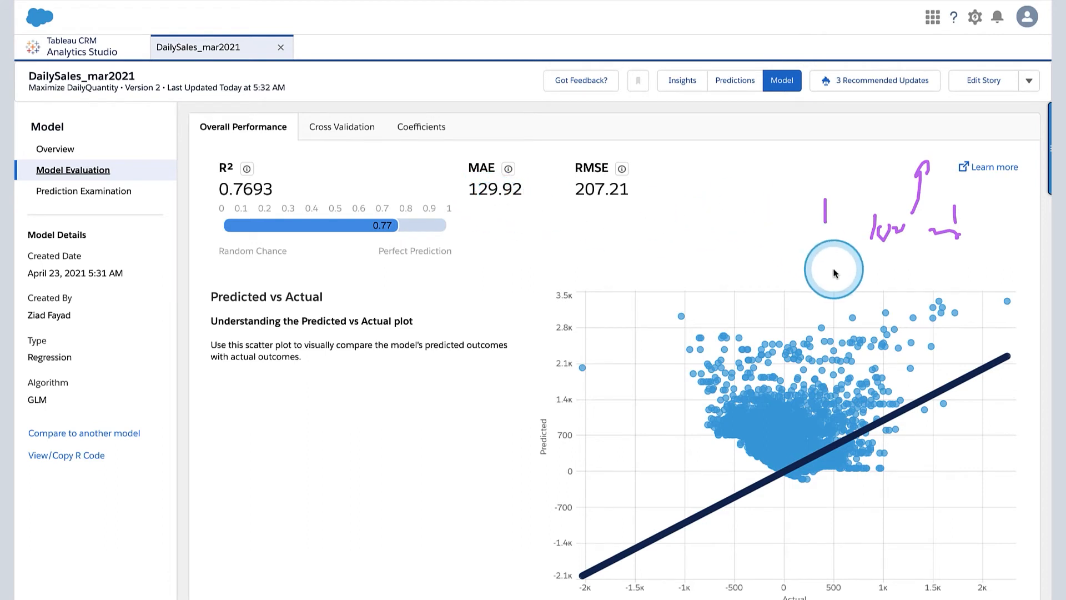
mouse_move(685, 217)
left_mouse_down()
mouse_move(683, 226)
mouse_move(747, 225)
left_mouse_up()
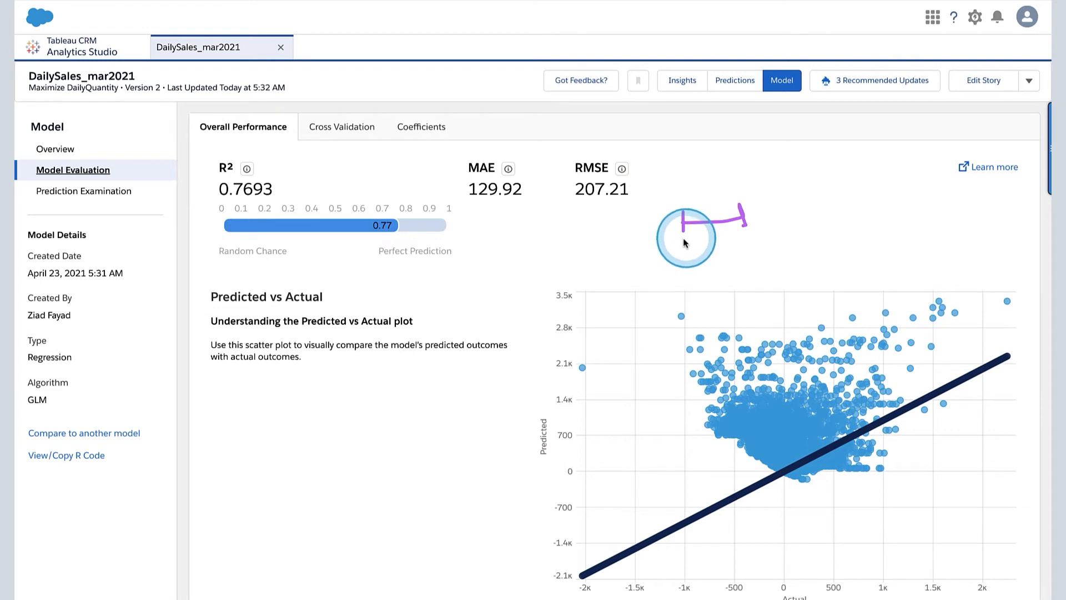
- Open the model's 4-fold cross-validation results and compare R² across the training set, validation set and folds
mouse_move(685, 239)
left_mouse_down()
mouse_move(682, 251)
mouse_move(685, 239)
mouse_move(738, 251)
mouse_move(771, 245)
mouse_move(767, 235)
left_mouse_up()
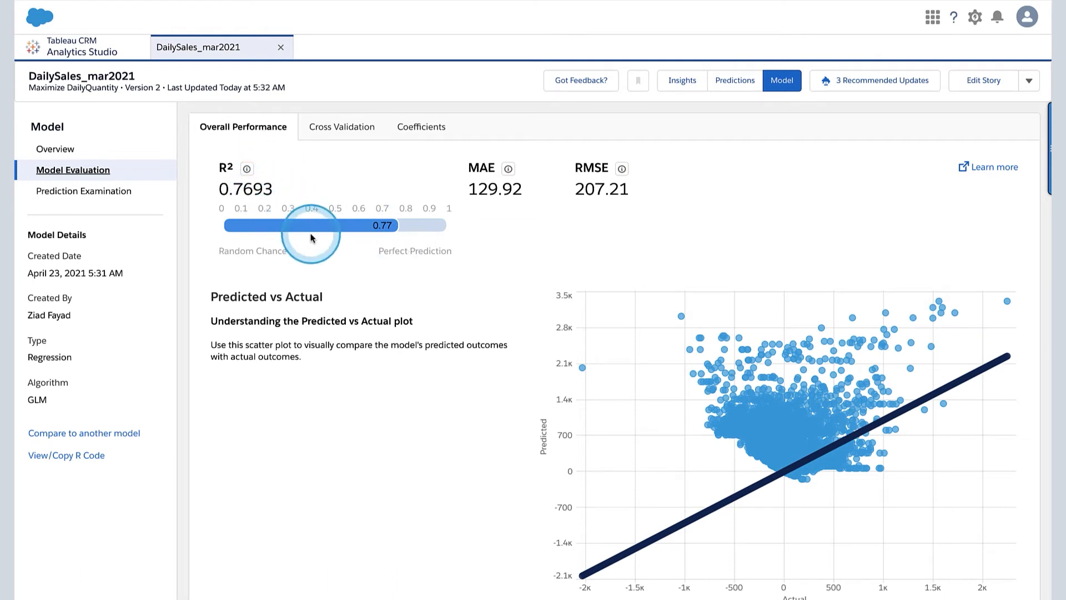
left_click(337, 133)
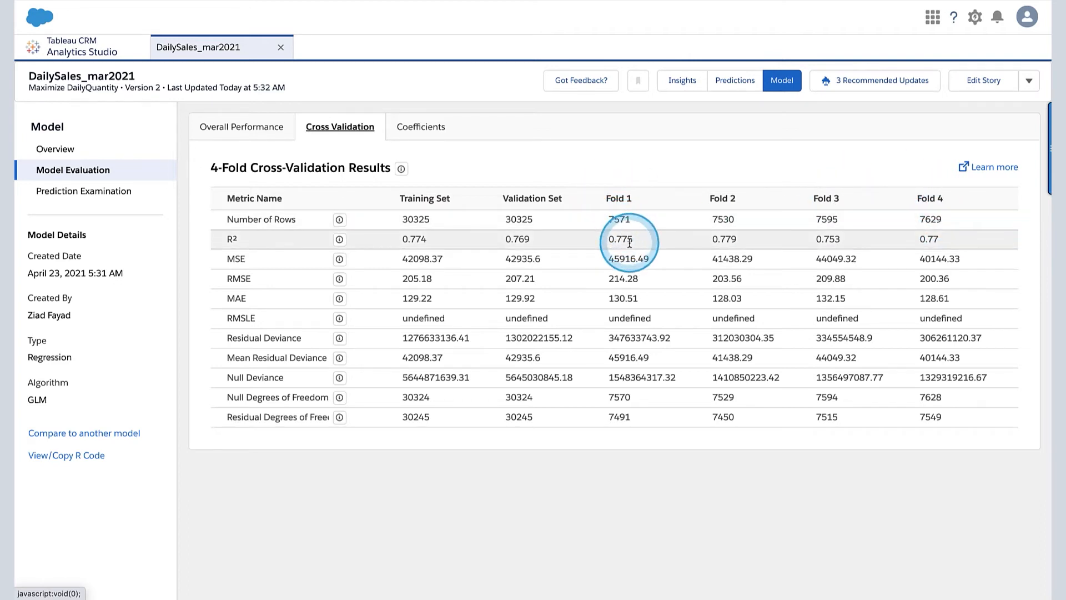
mouse_move(630, 242)
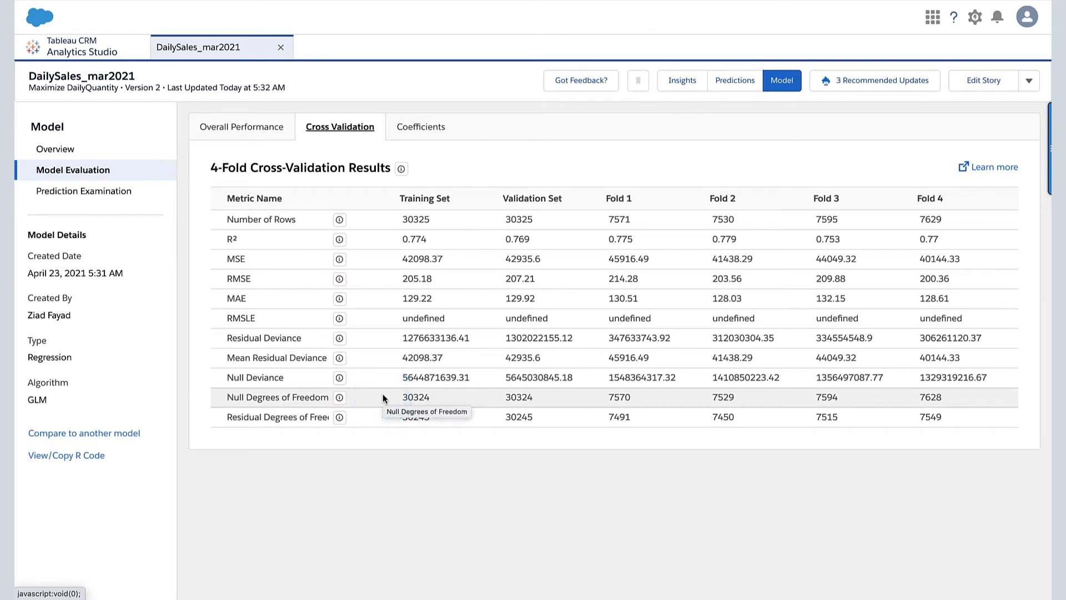
- Open the model coefficients and review the coefficient and scaled importance of each variable combination
left_click(428, 132)
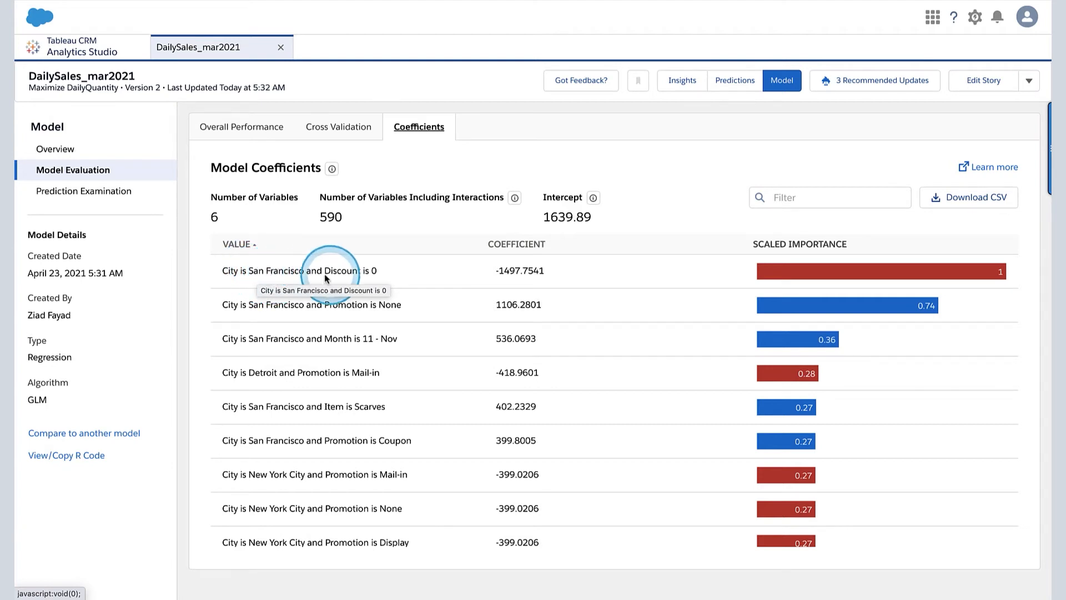
scroll(446, 506, "down", 15)
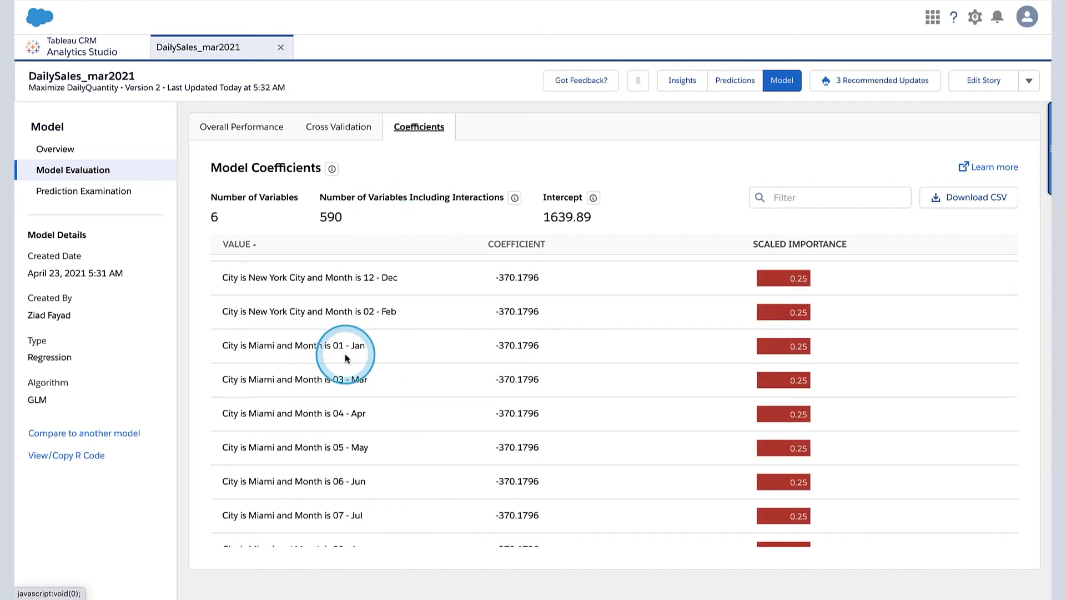
scroll(346, 355, "down", 10)
scroll(346, 357, "up", 20)
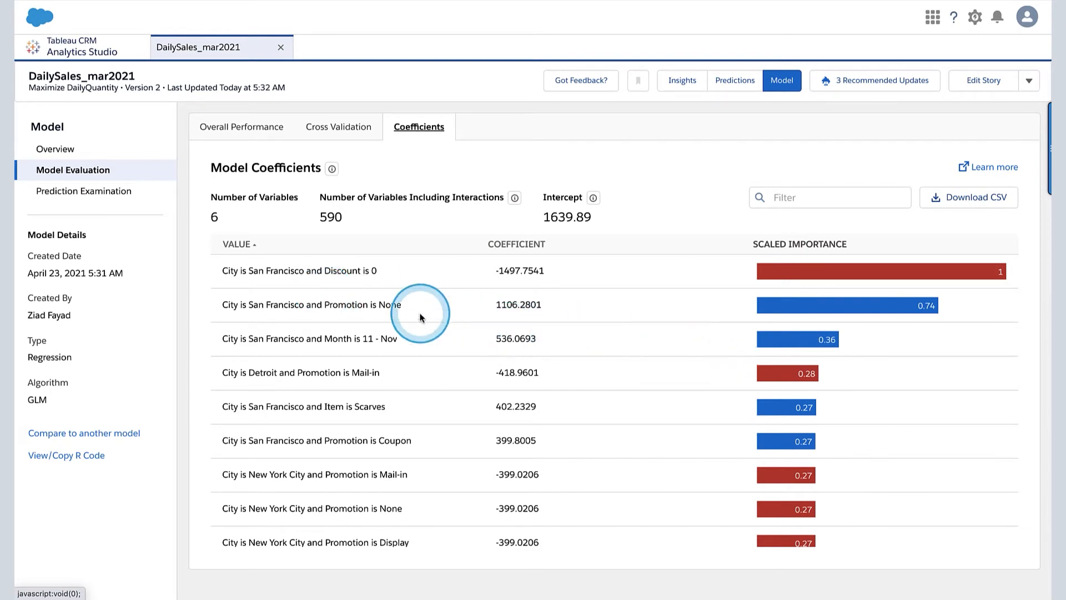
- Open the prediction examination and compare predicted and actual outcomes and top factors for sampled Honolulu and New York City observations
left_click(106, 191)
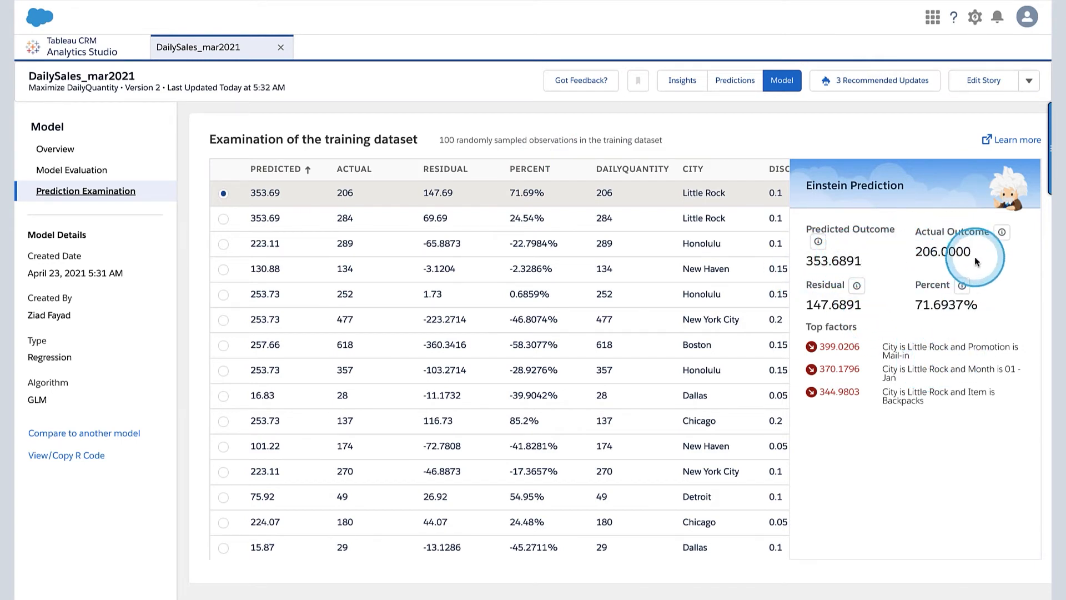
left_click(223, 371)
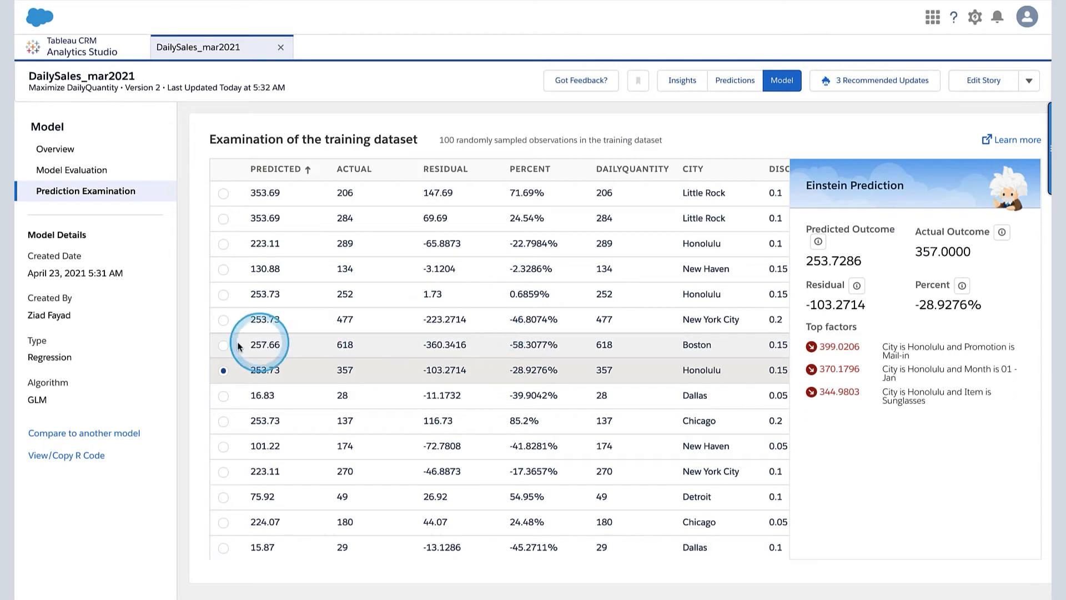
left_click(217, 321)
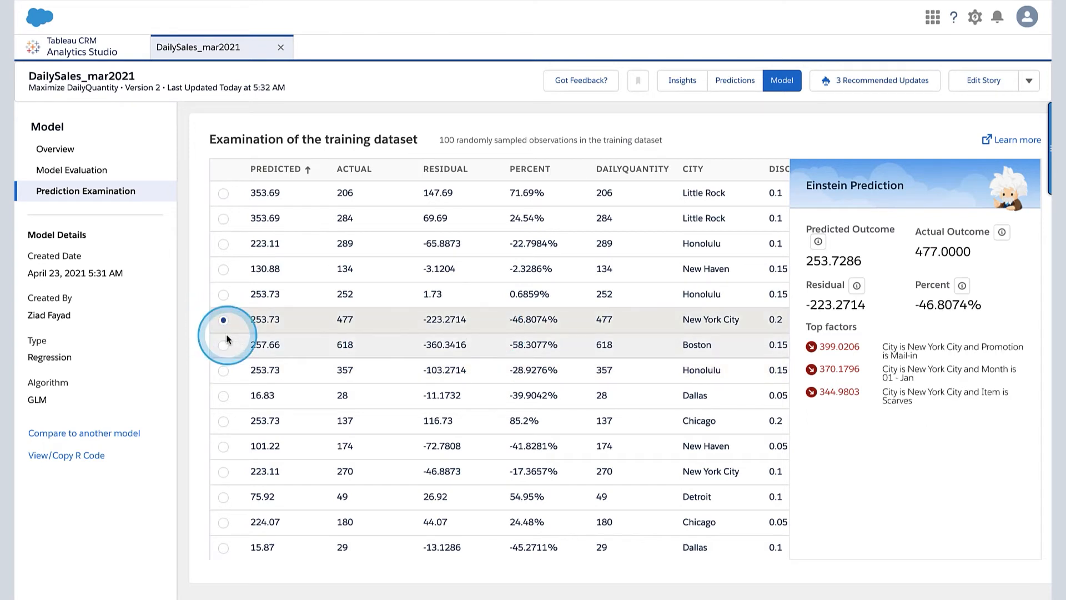
left_click(223, 370)
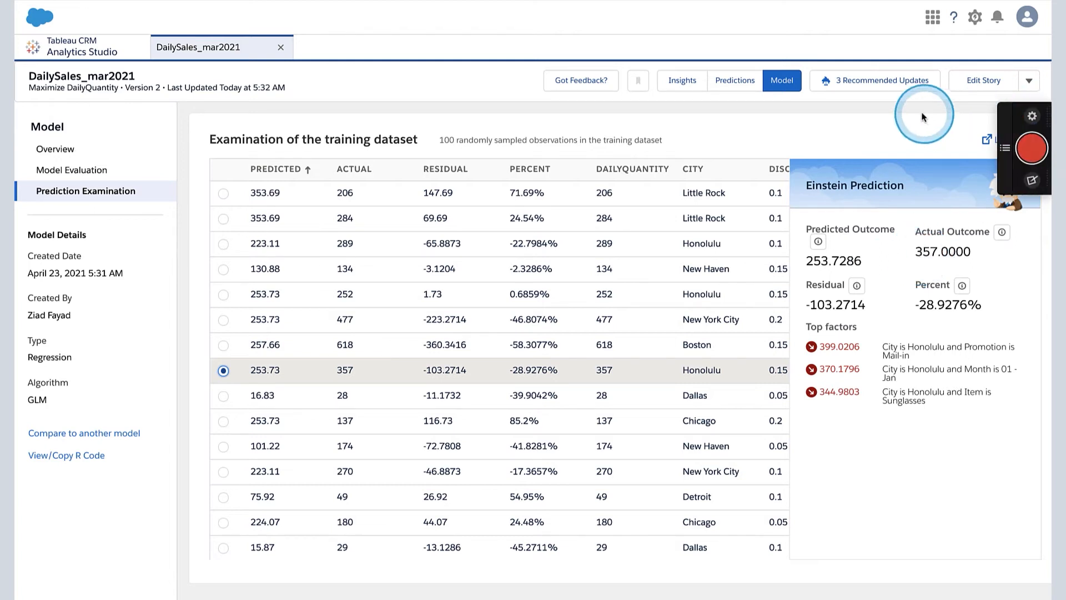
- Edit the story and set the upper limit of the DailyQuantity variable's filter range to 1100
left_click(989, 81)
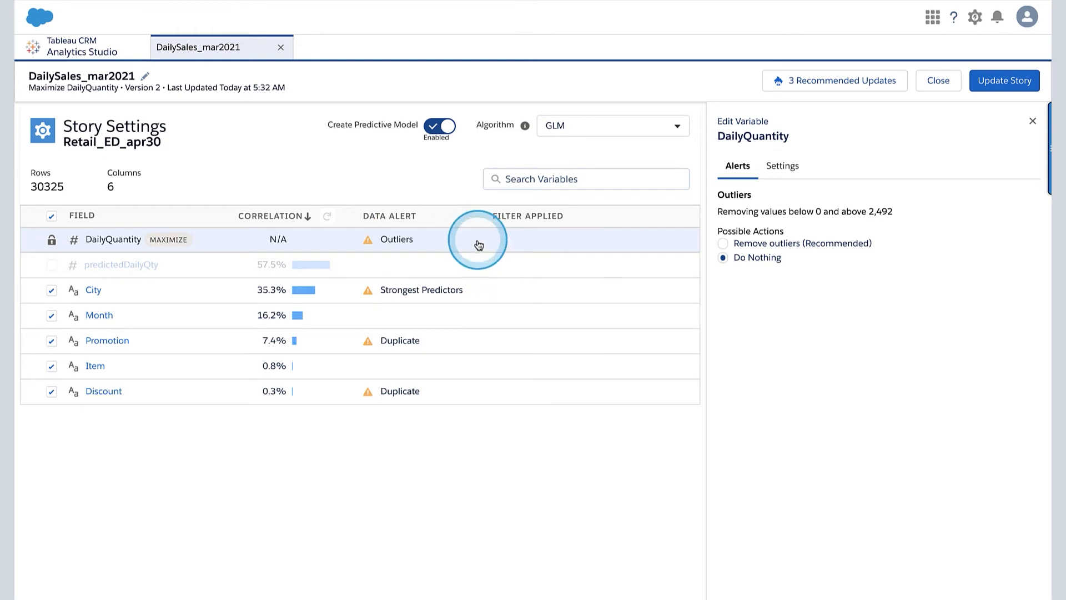
left_click(783, 165)
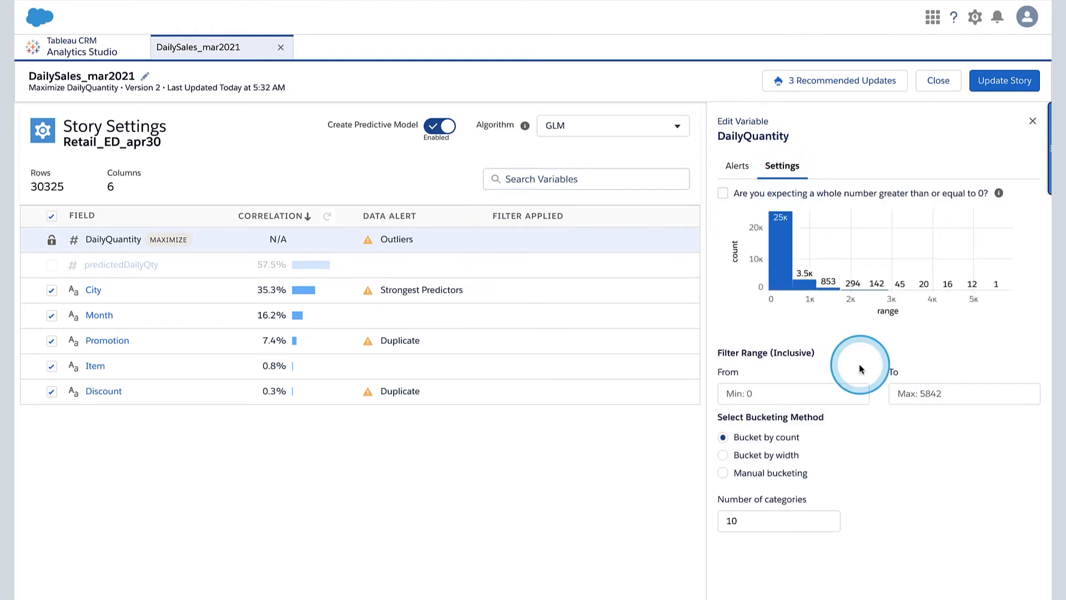
mouse_move(821, 286)
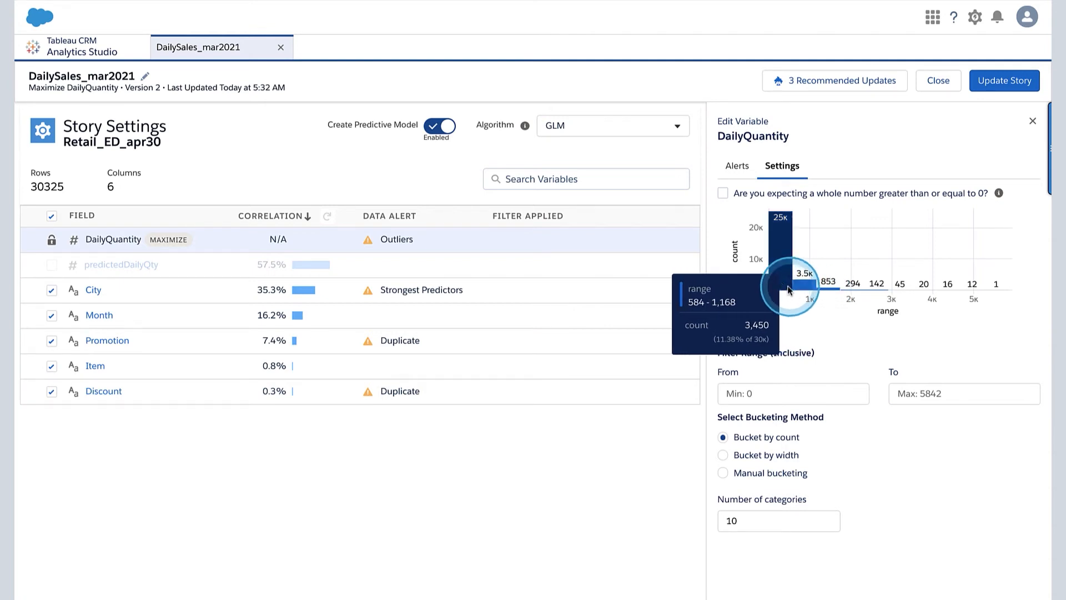
mouse_move(780, 283)
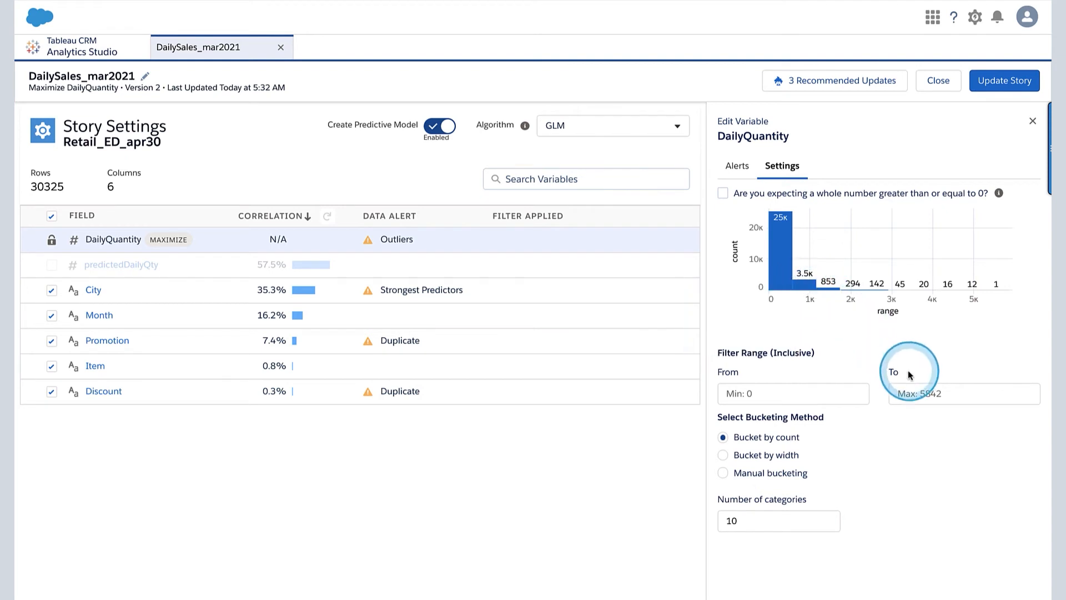
left_click(914, 393)
type("1100")
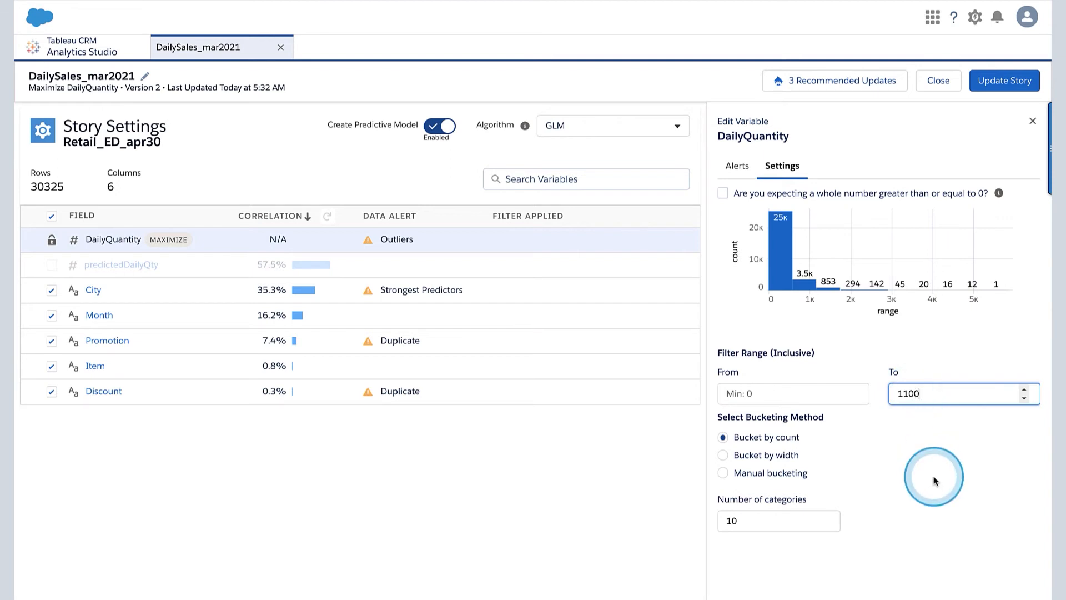
- Update the story with the version description "excluding dailyaty above 1100"
left_click(1000, 81)
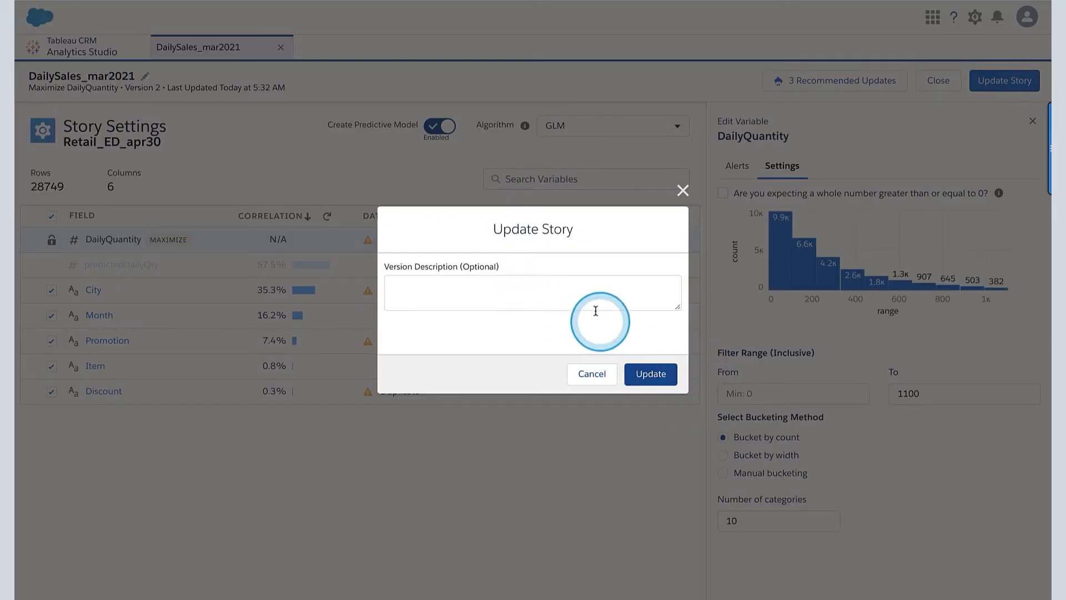
left_click(587, 294)
type("ex")
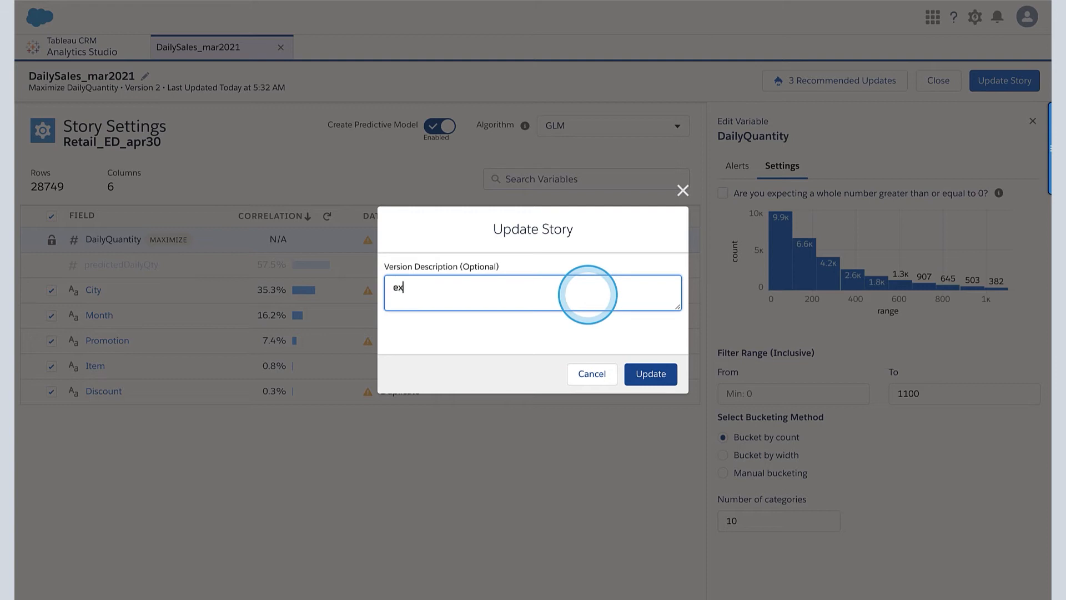
type("cluding dai")
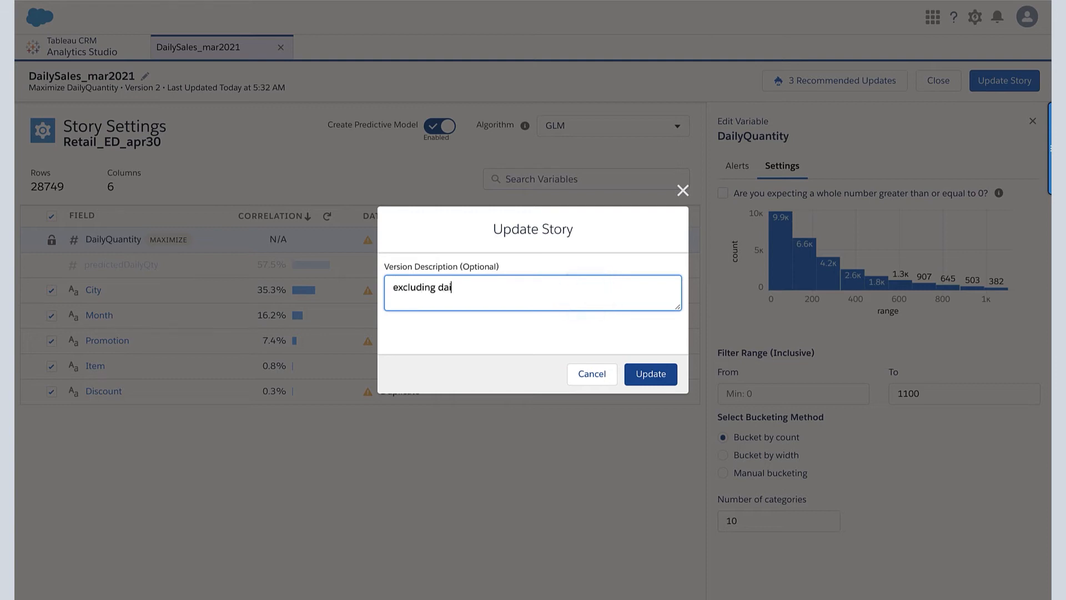
type("lyaty above 1100")
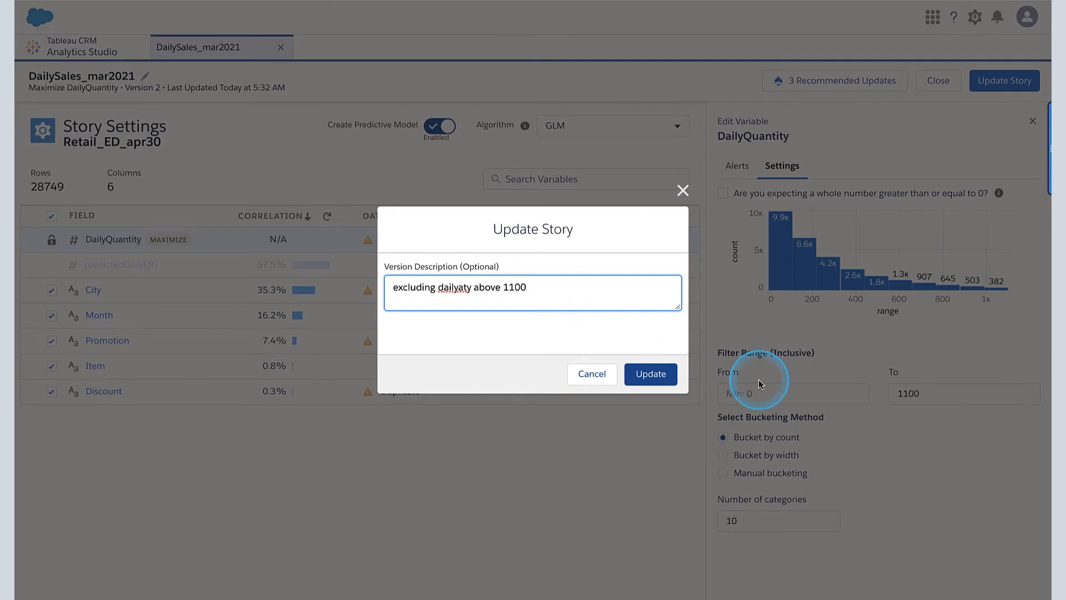
left_click(649, 374)
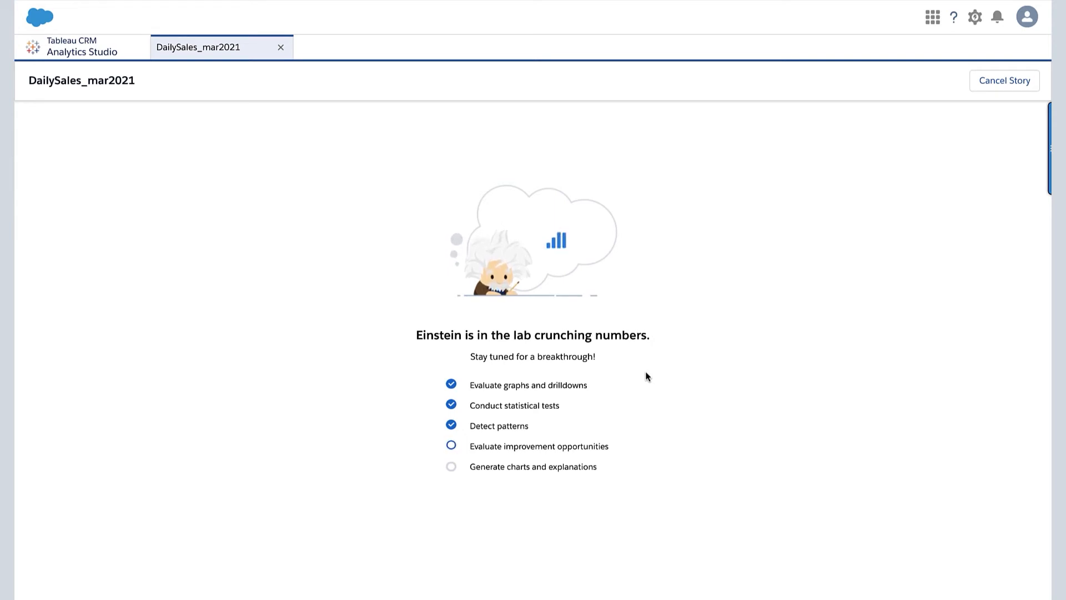
key("ctrl+Left")
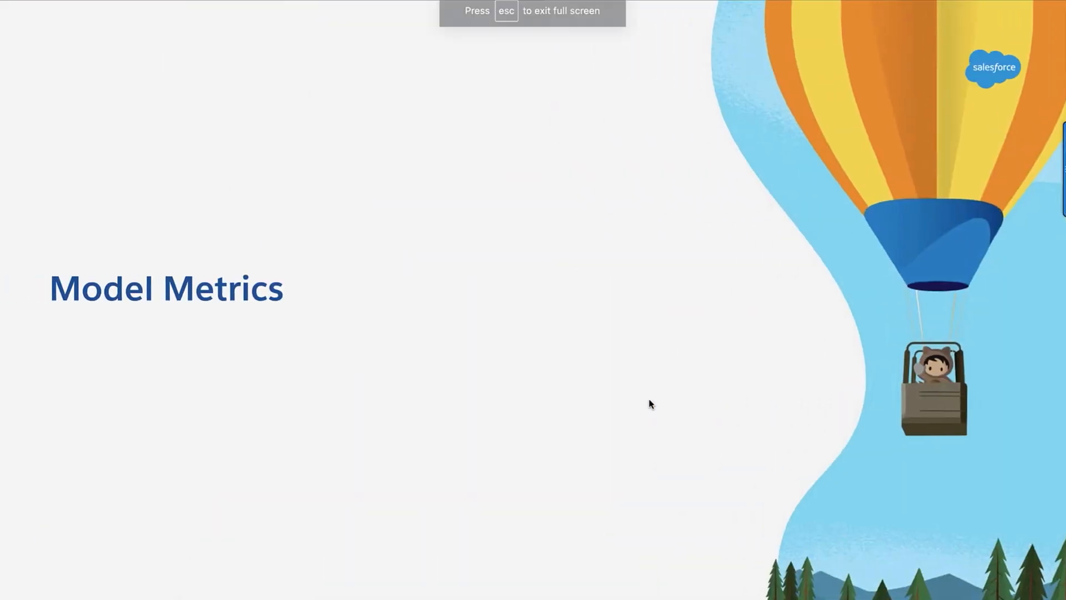
key("Right")
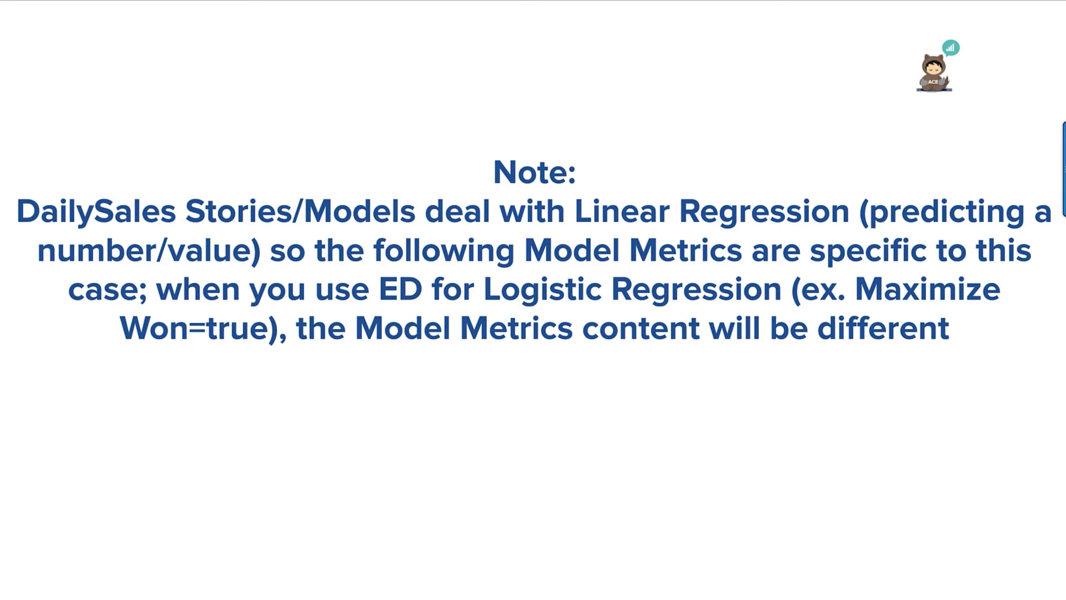
key("Right")
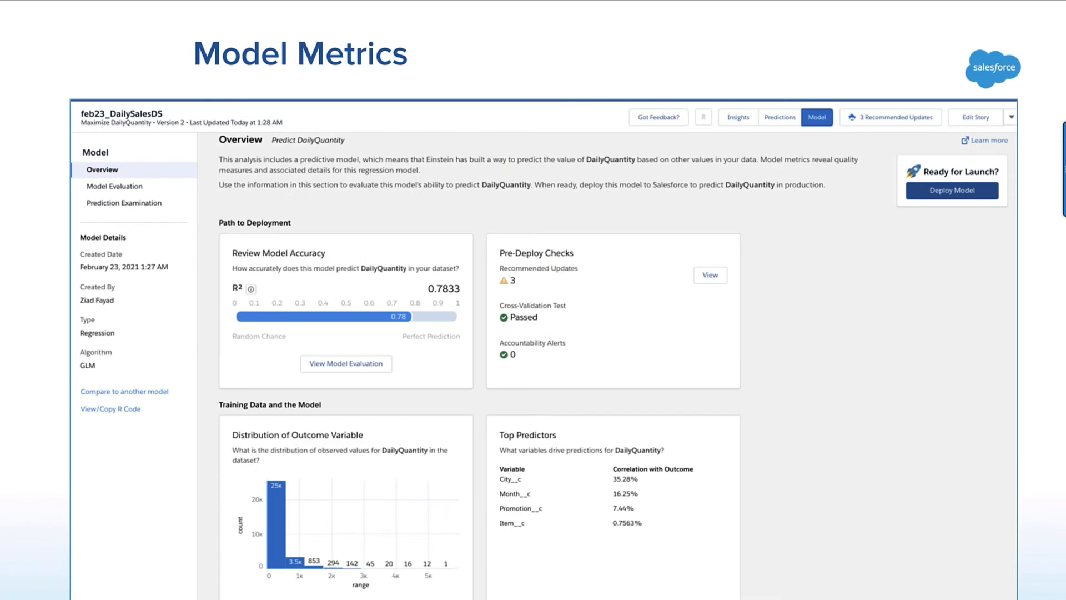
key("Right")
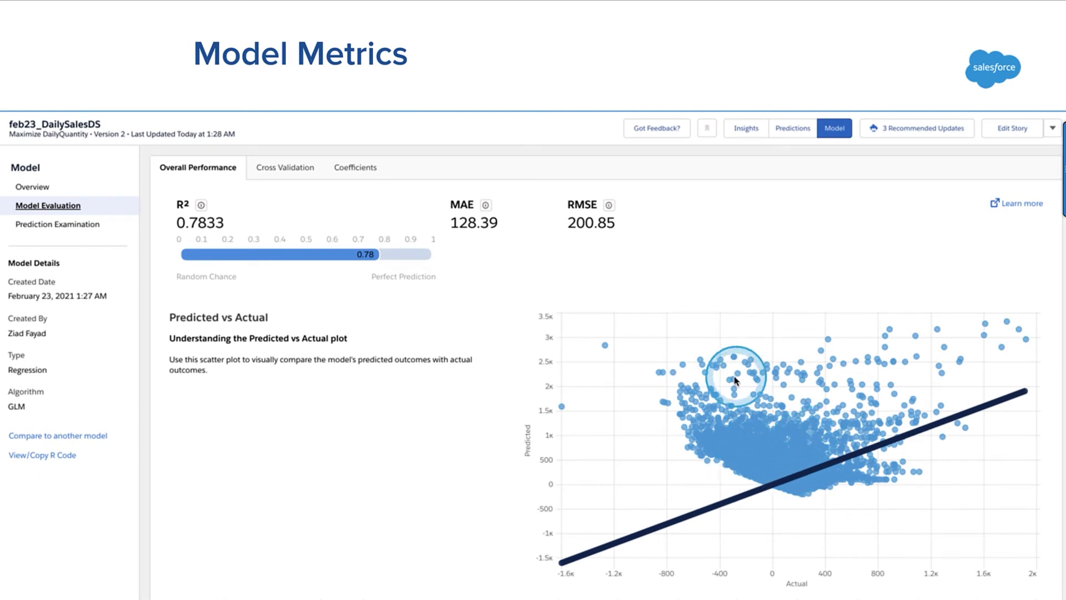
left_click(719, 419)
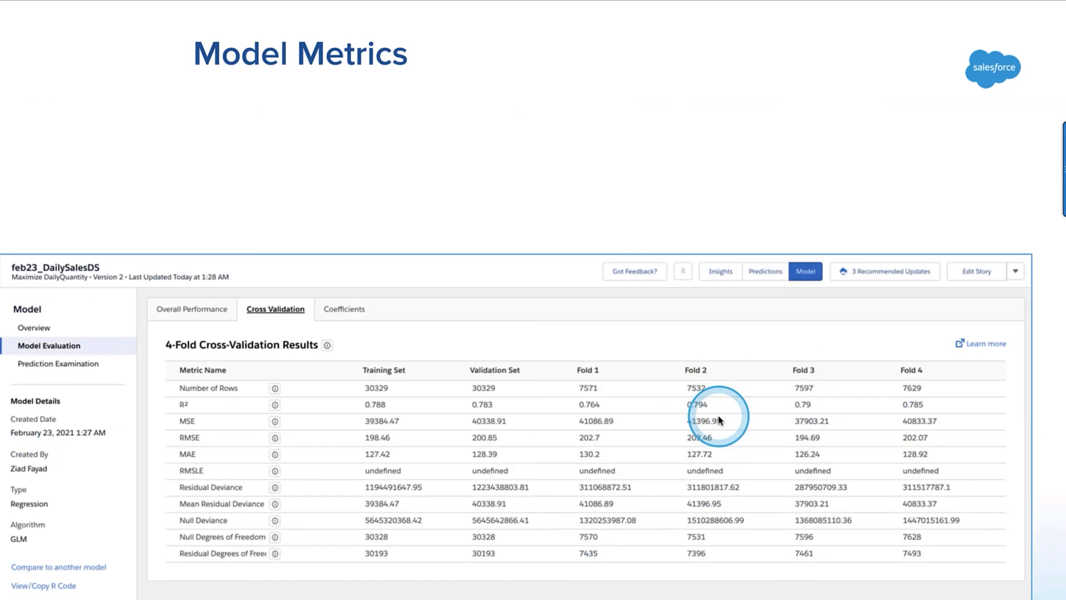
left_click(719, 420)
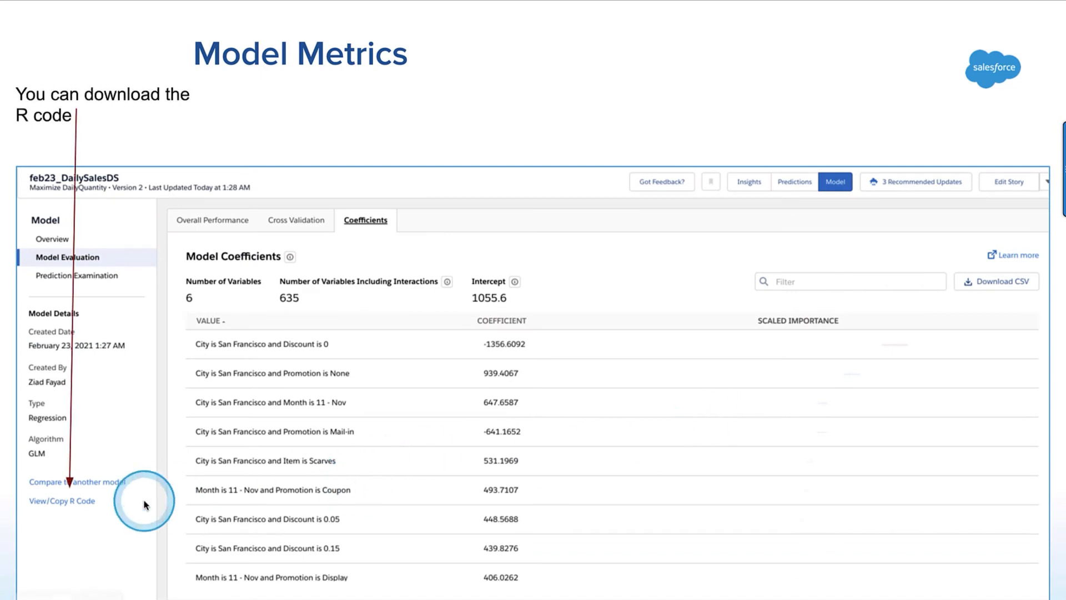
mouse_move(86, 478)
left_mouse_down()
mouse_move(49, 479)
mouse_move(97, 553)
mouse_move(30, 470)
left_mouse_up()
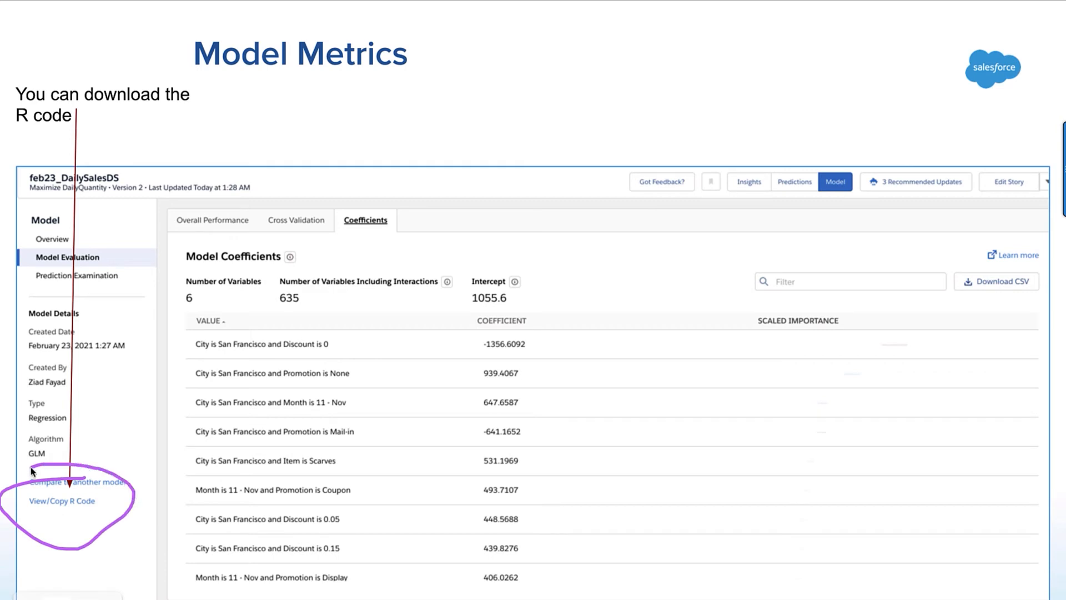
left_click(83, 505)
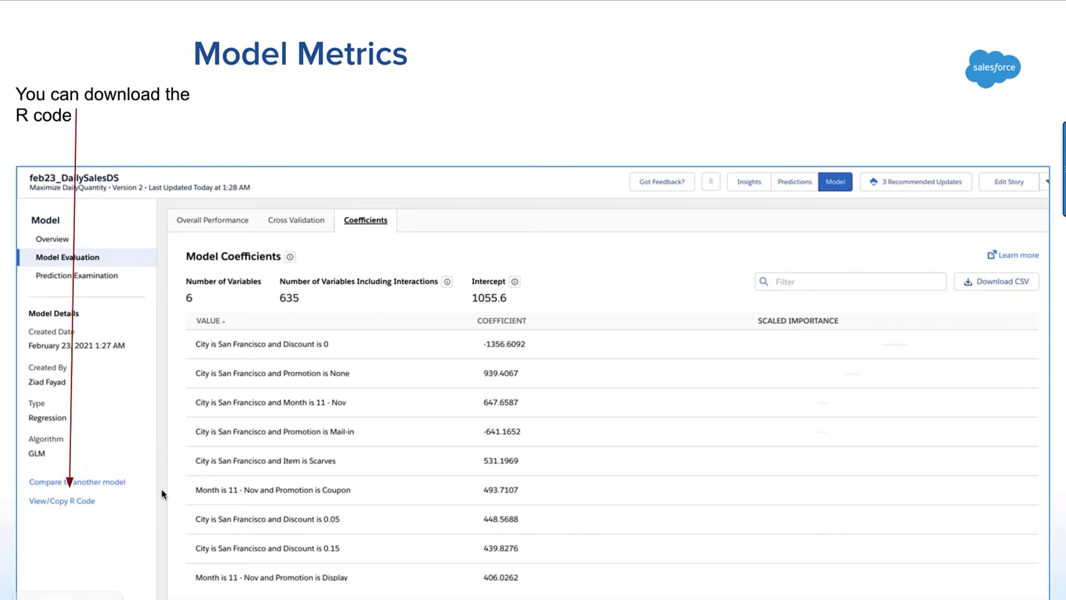
key("Right")
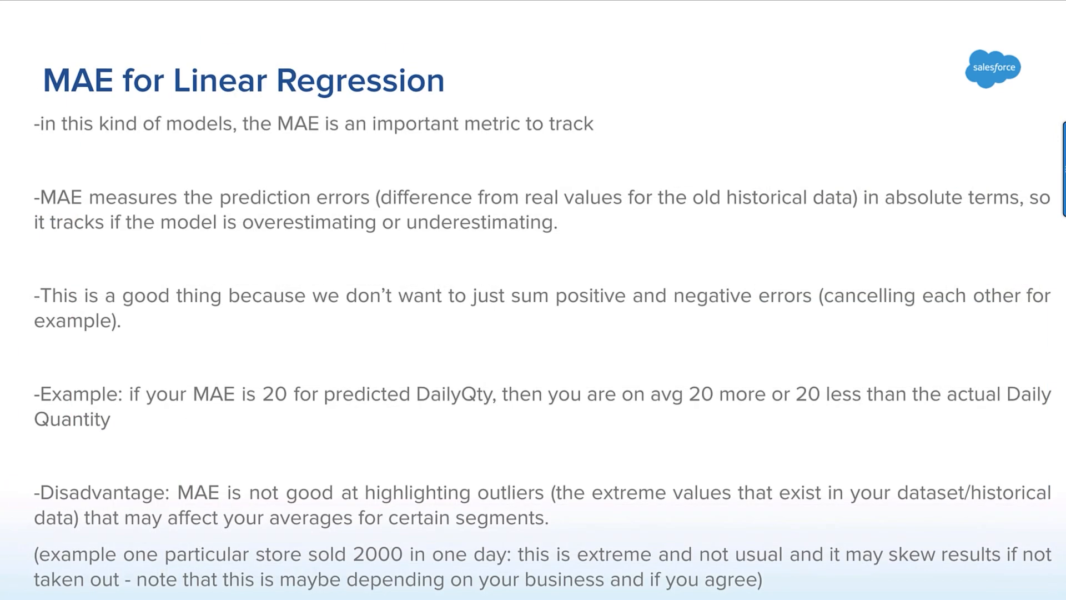
key("Right")
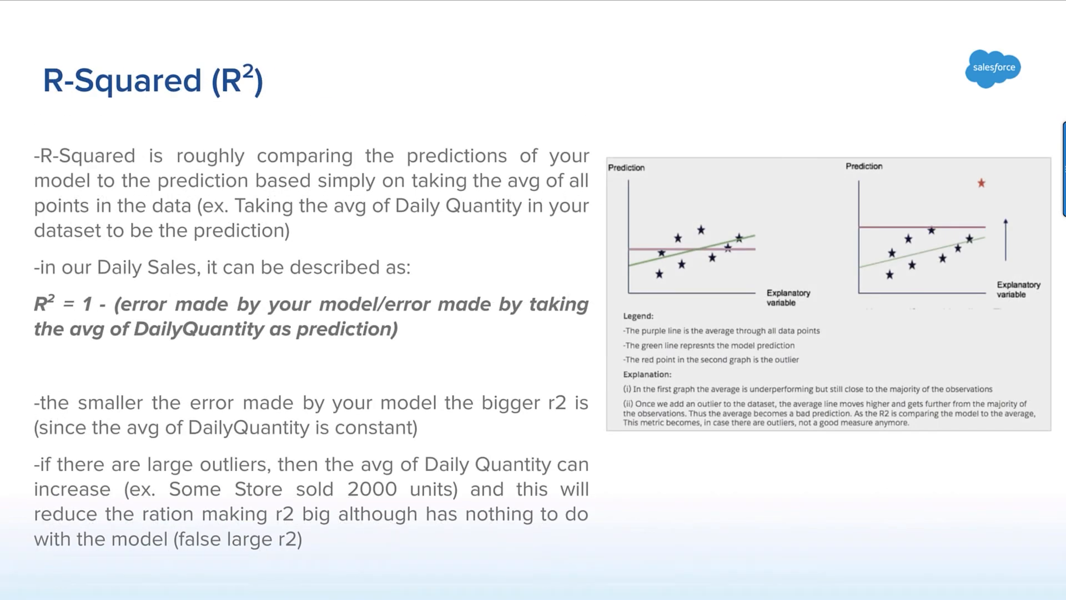
key("Left")
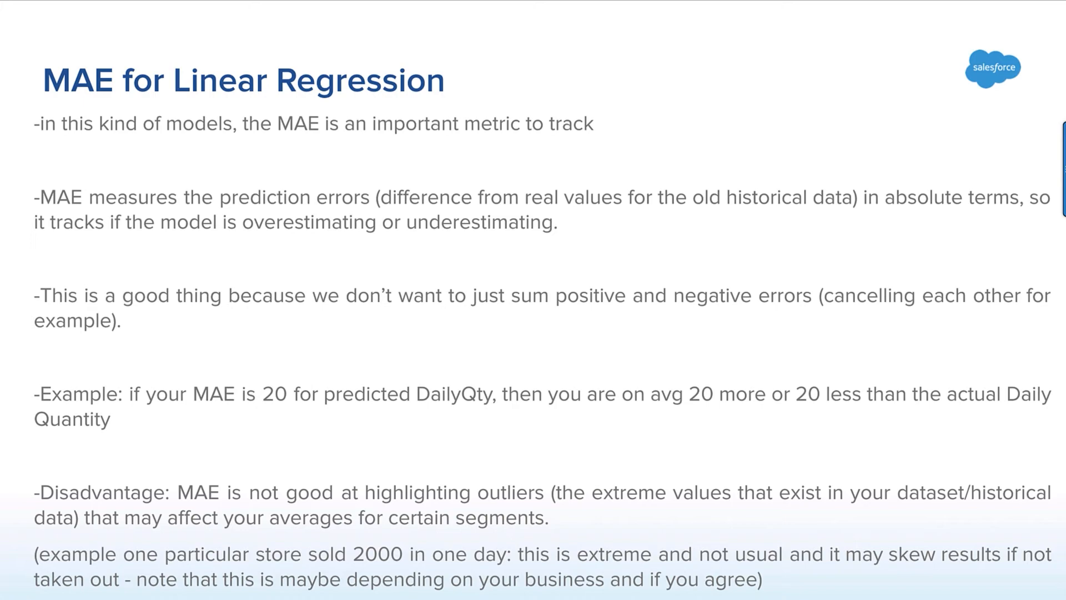
key("Right")
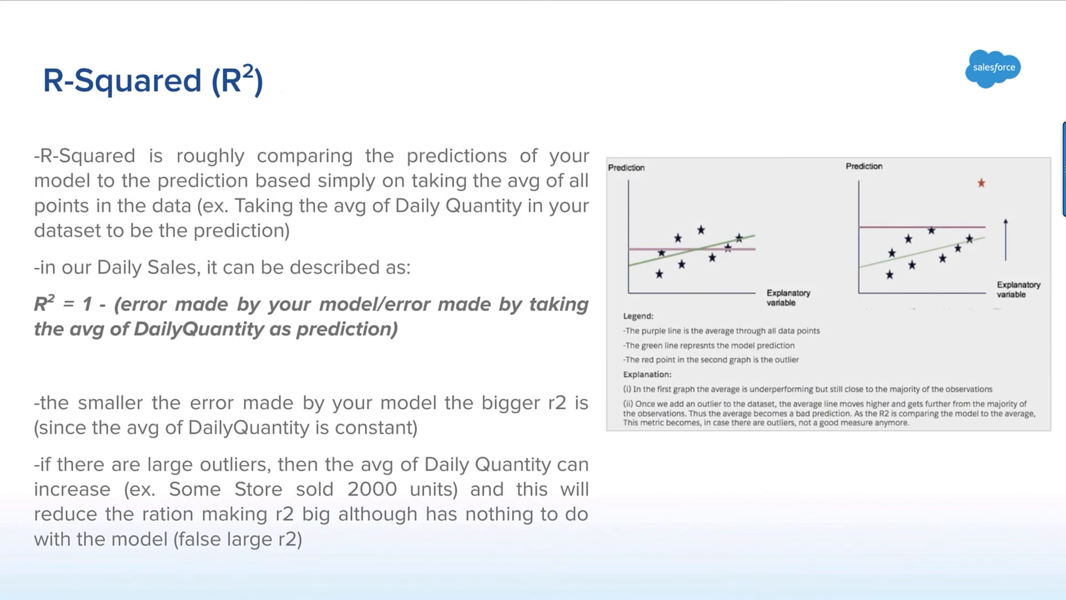